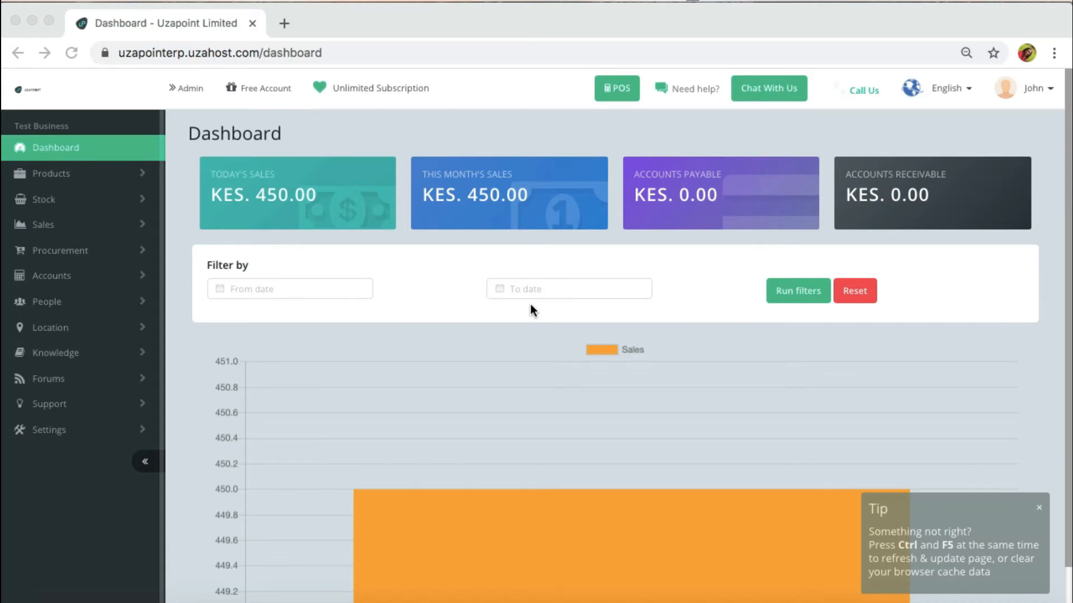
Open the product classifications and view the units of measure list together with its form for adding a unit.
click(74, 173)
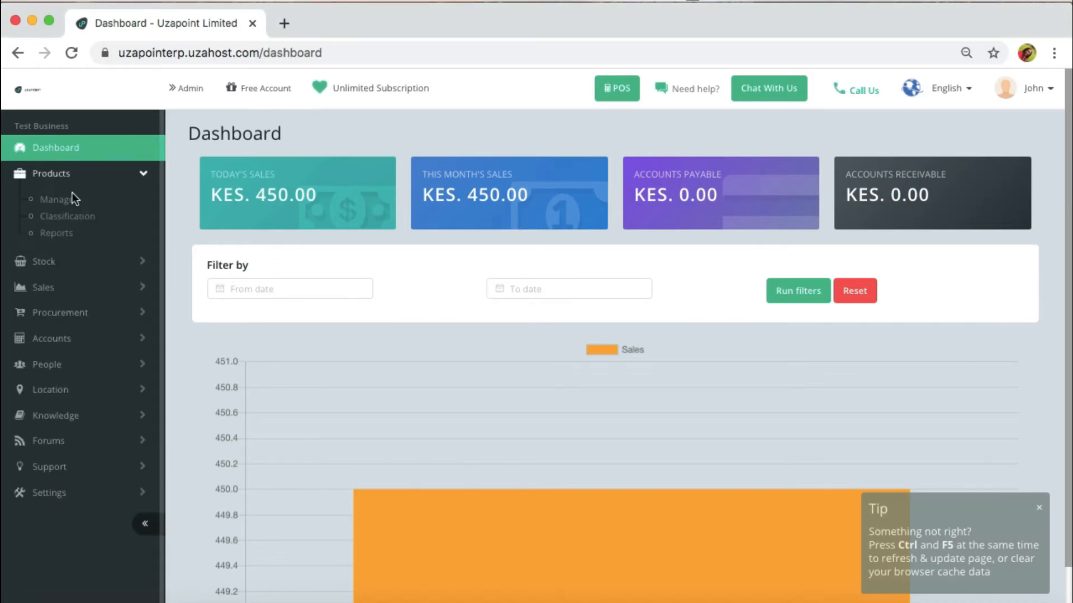
click(85, 221)
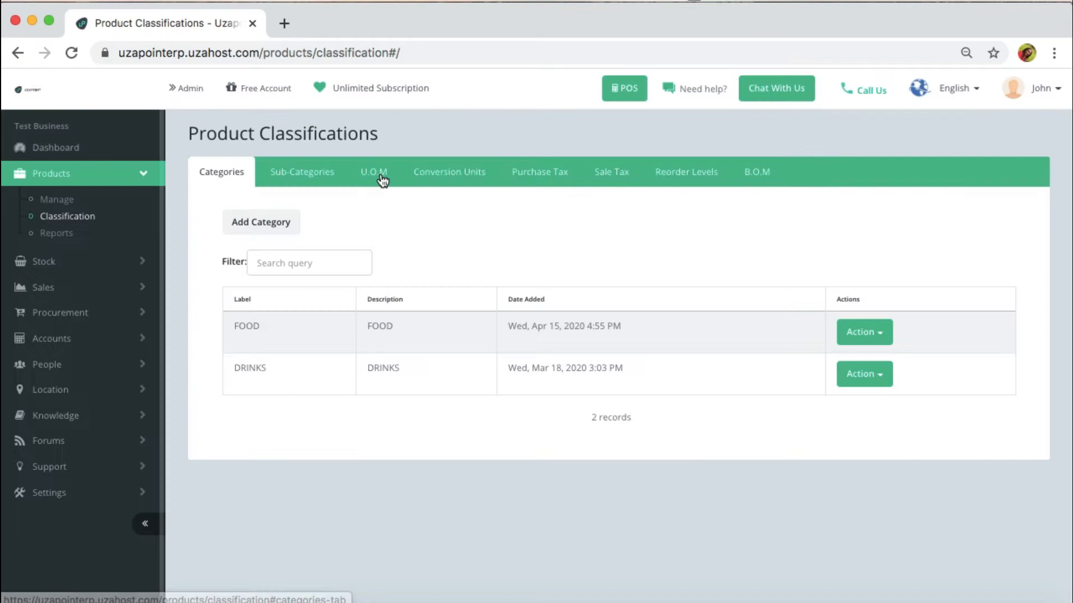
click(380, 176)
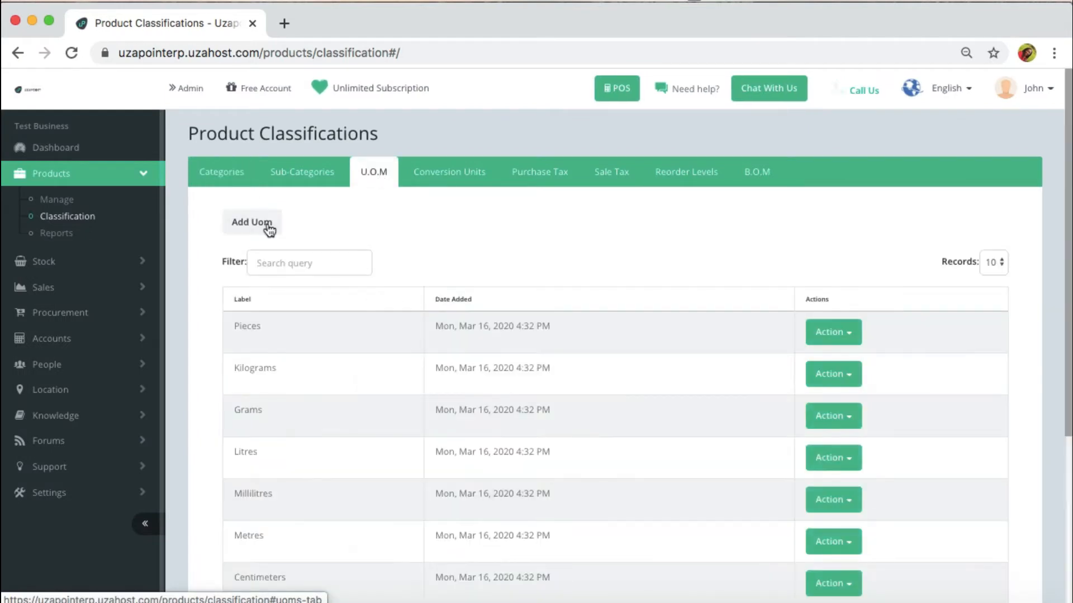
click(254, 223)
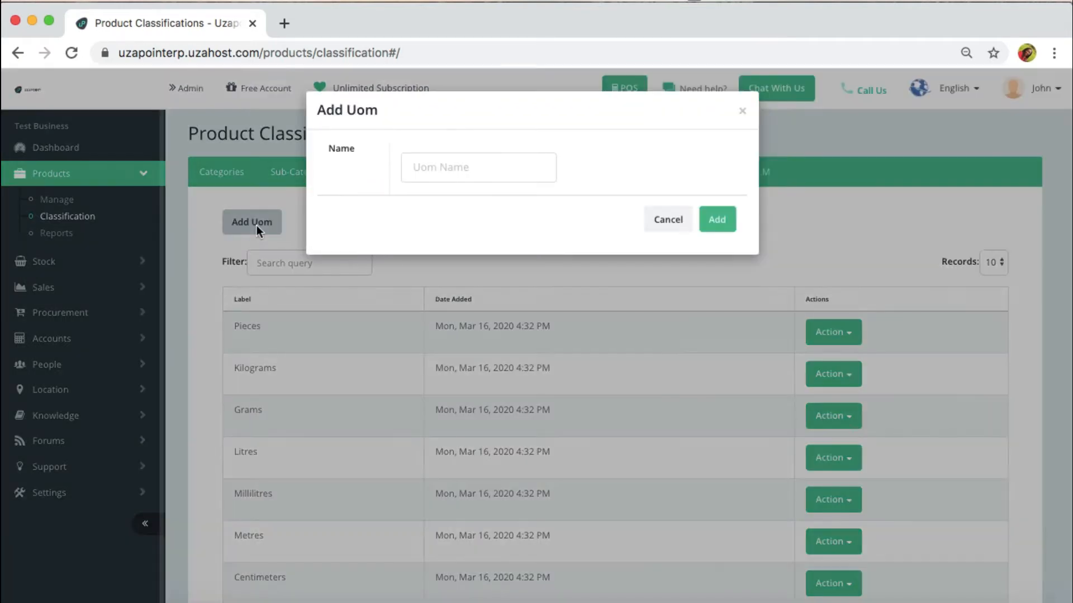
click(444, 180)
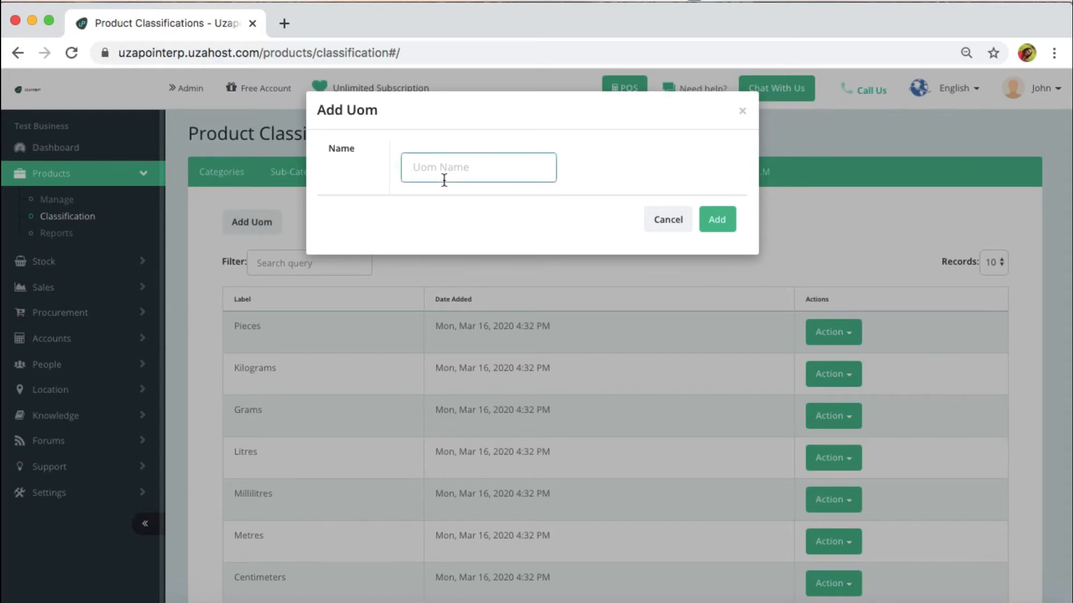
click(585, 480)
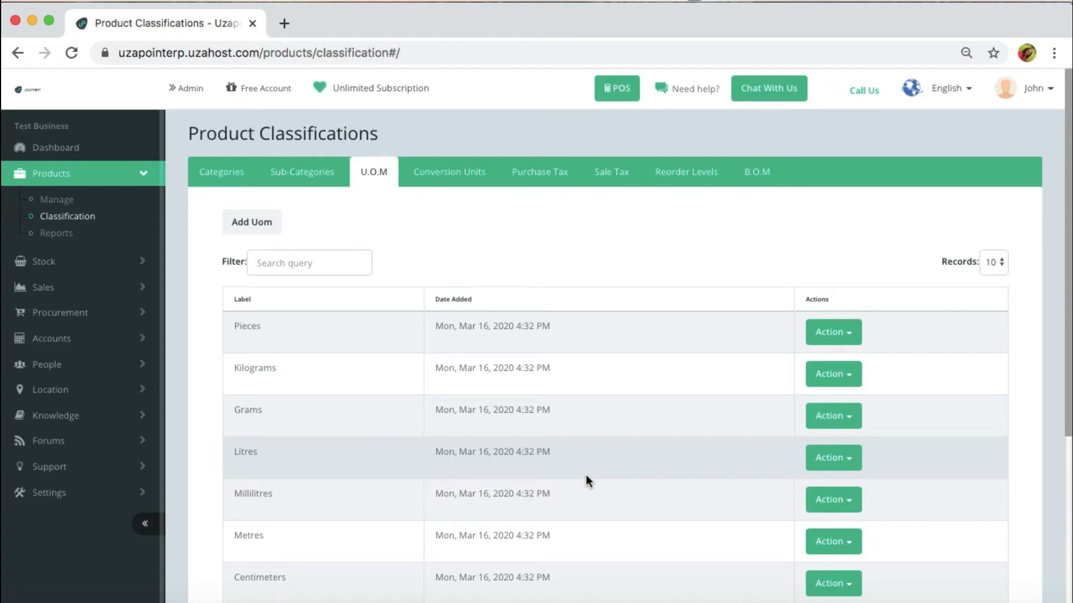
Start a new conversion unit in the product classifications for the product Mango Juice.
click(466, 174)
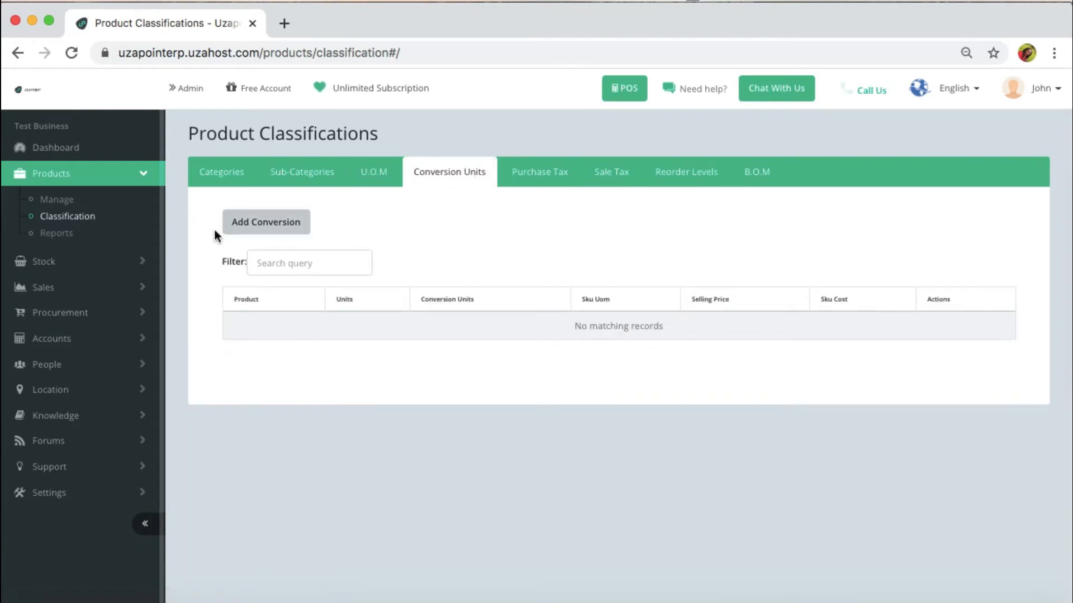
click(274, 220)
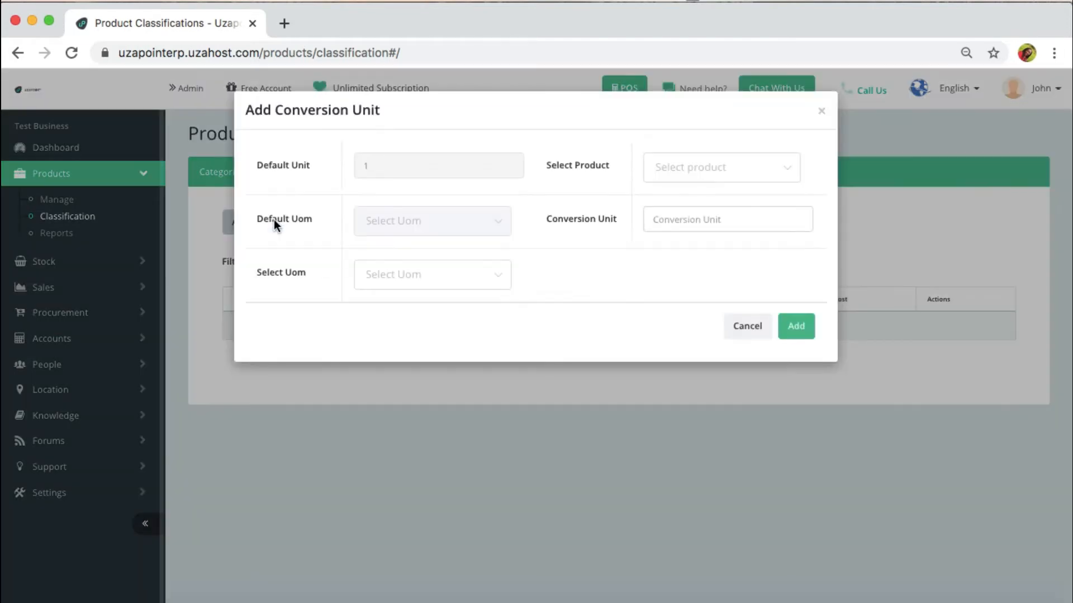
click(695, 173)
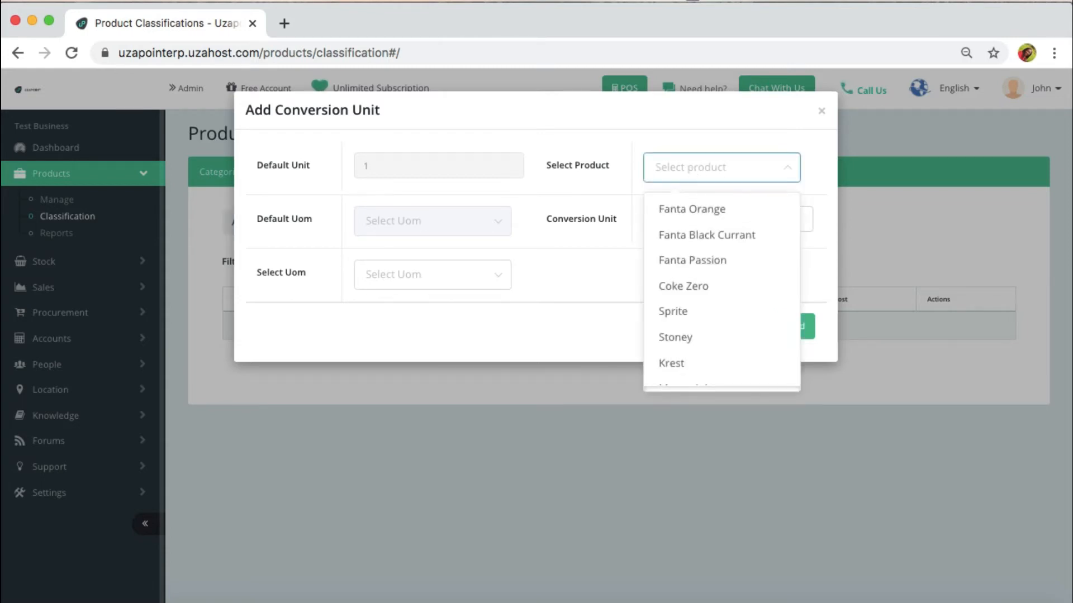
text(ma)
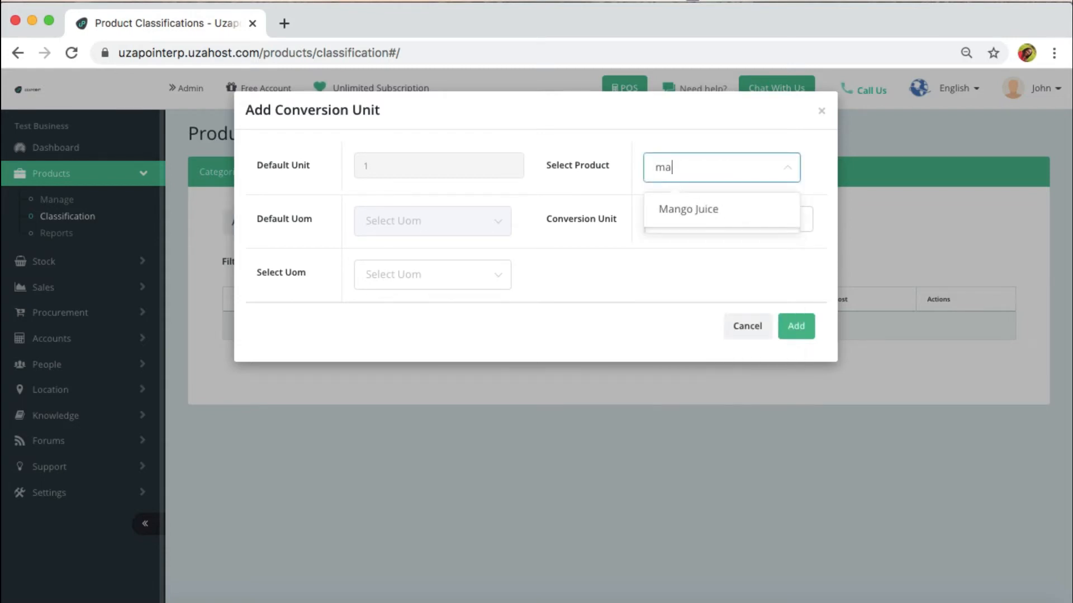
click(707, 218)
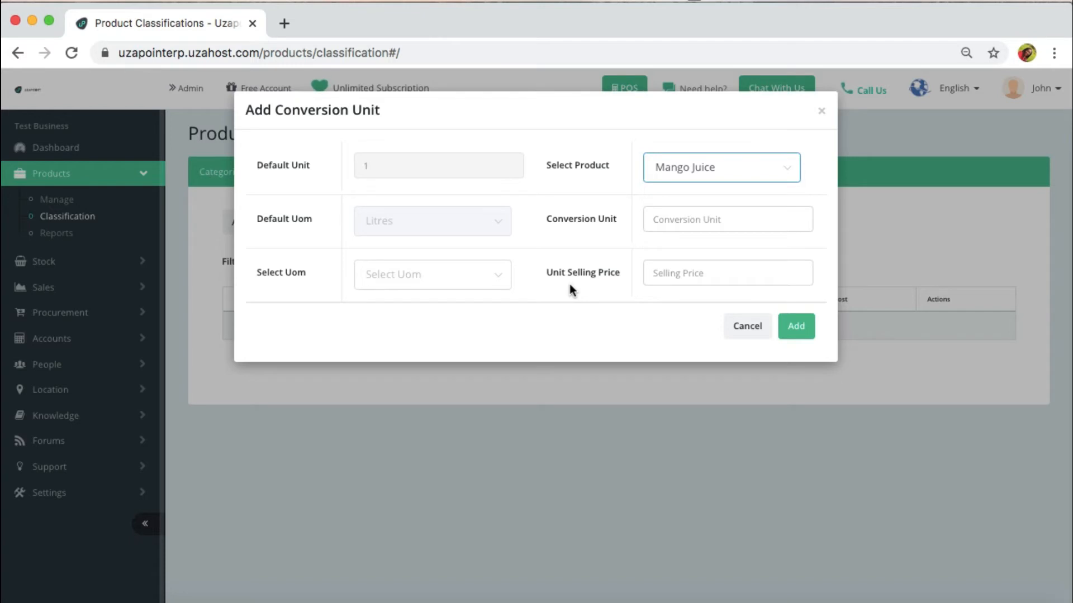
Set the conversion unit to 2 and its unit of measure to Large Glass.
click(698, 221)
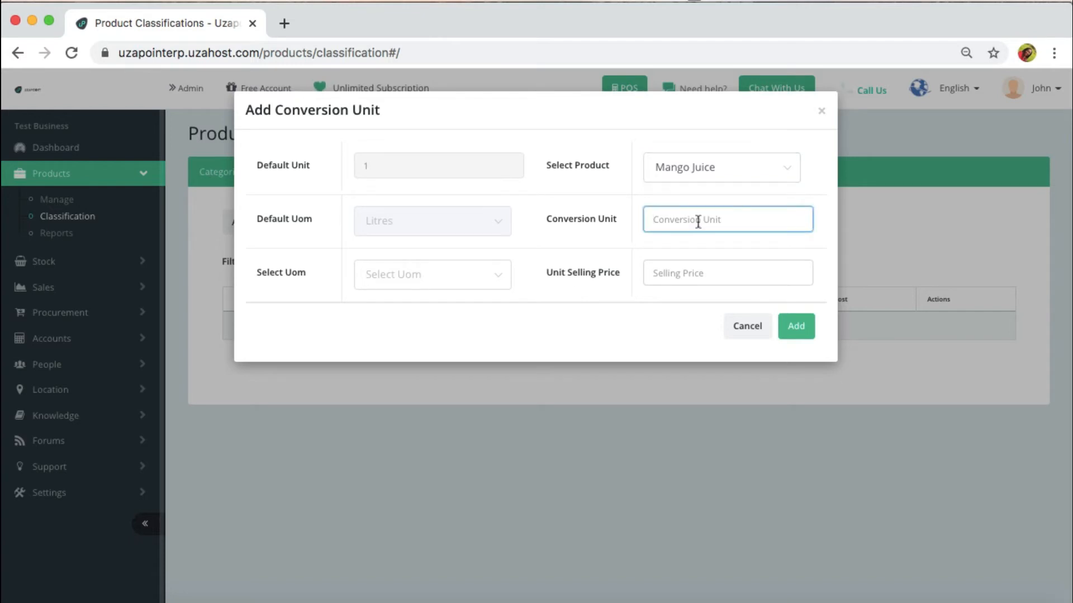
text(2)
click(486, 281)
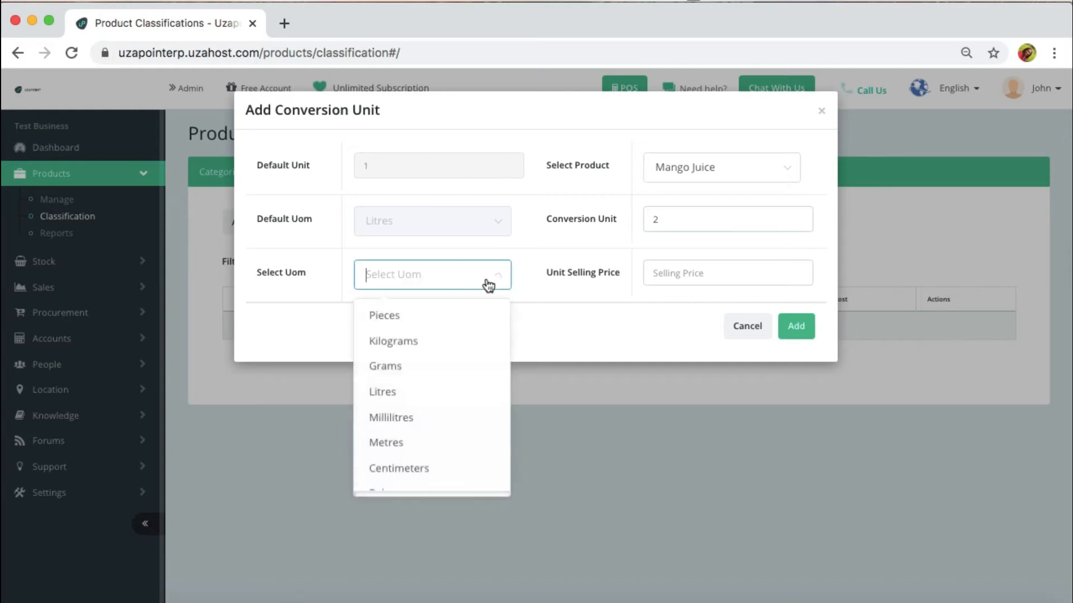
text(lar)
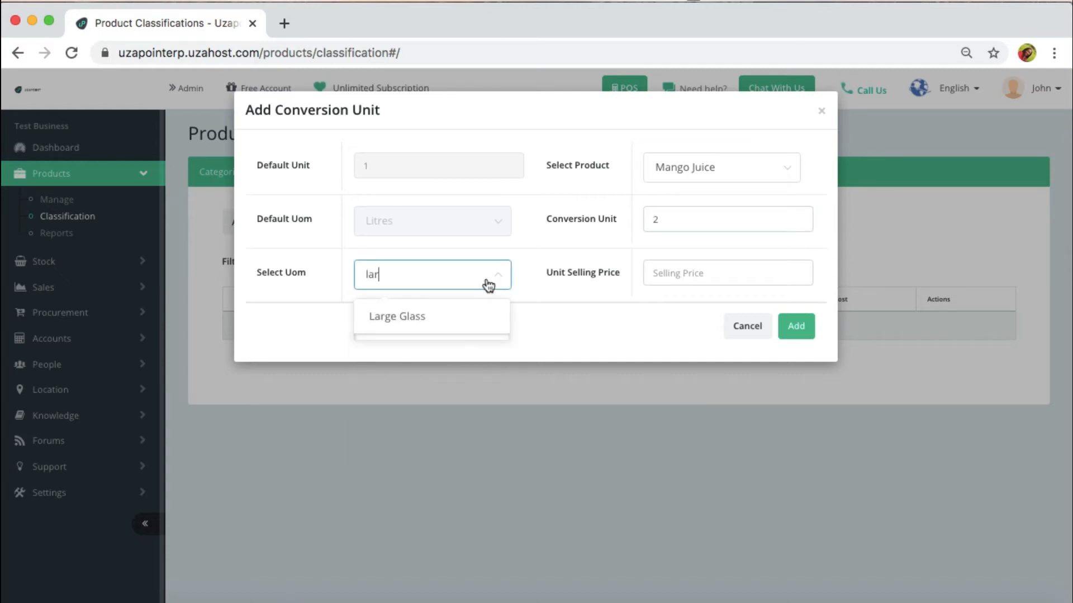
click(491, 328)
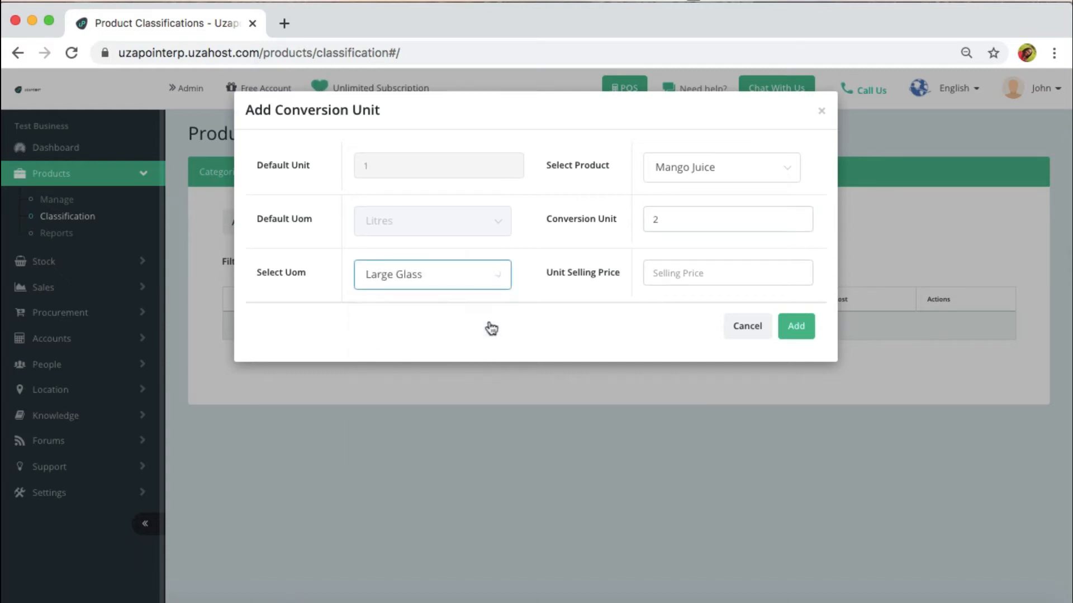
Set the unit selling price to 100 and add the Large Glass conversion for Mango Juice.
click(705, 282)
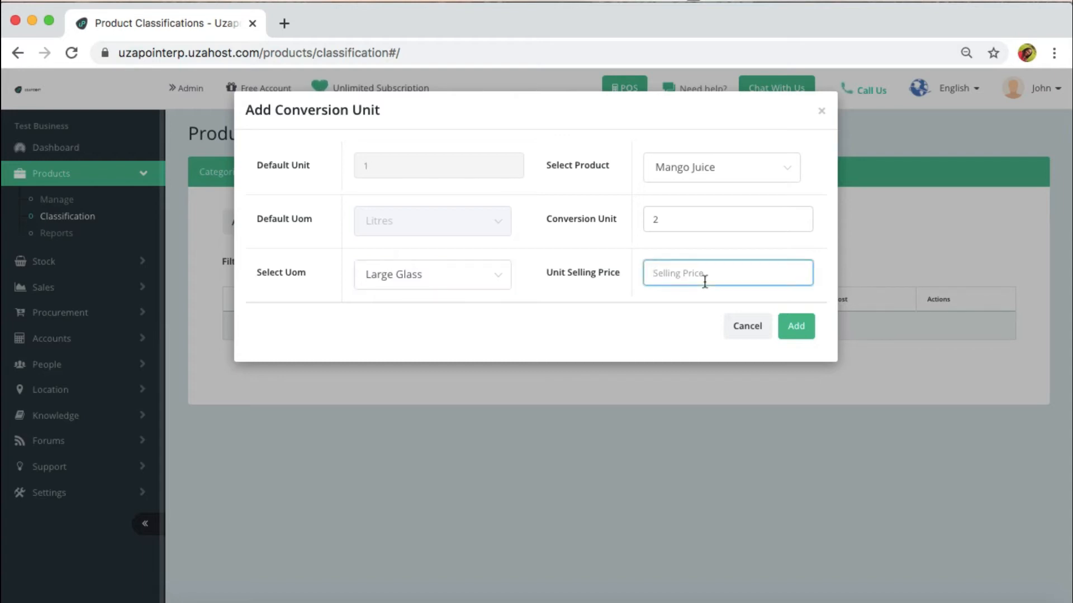
text(100)
click(801, 329)
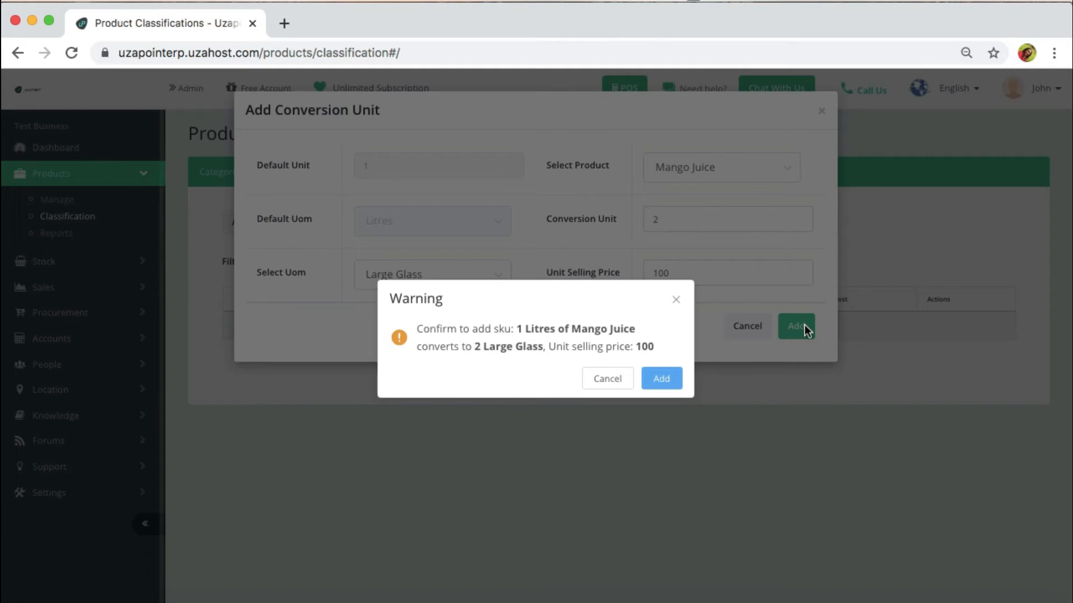
click(662, 380)
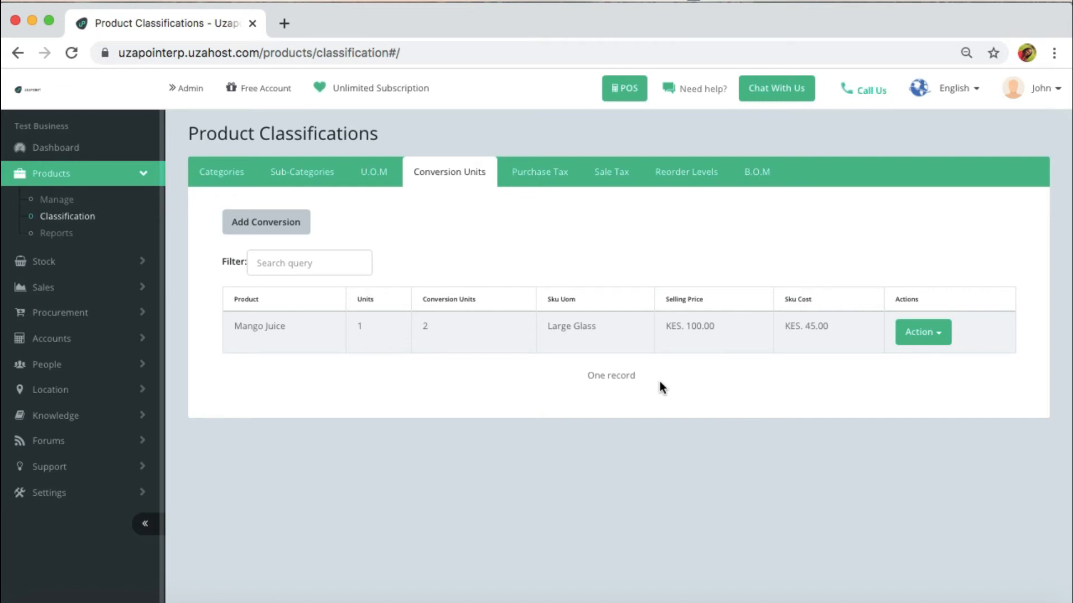
Start another conversion unit for the product Mango Juice.
click(269, 229)
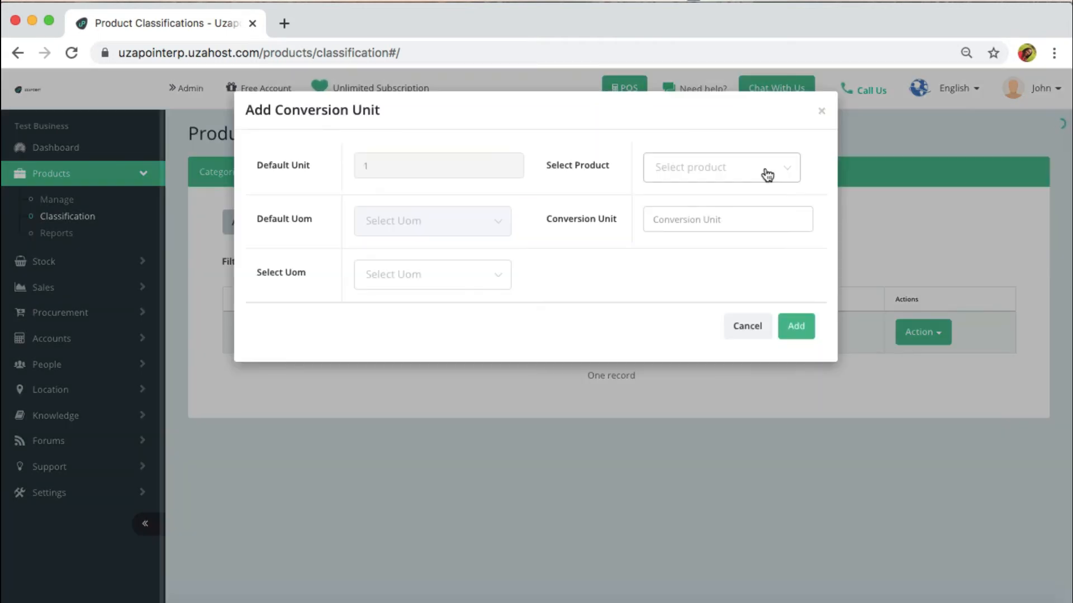
click(767, 173)
text(ma)
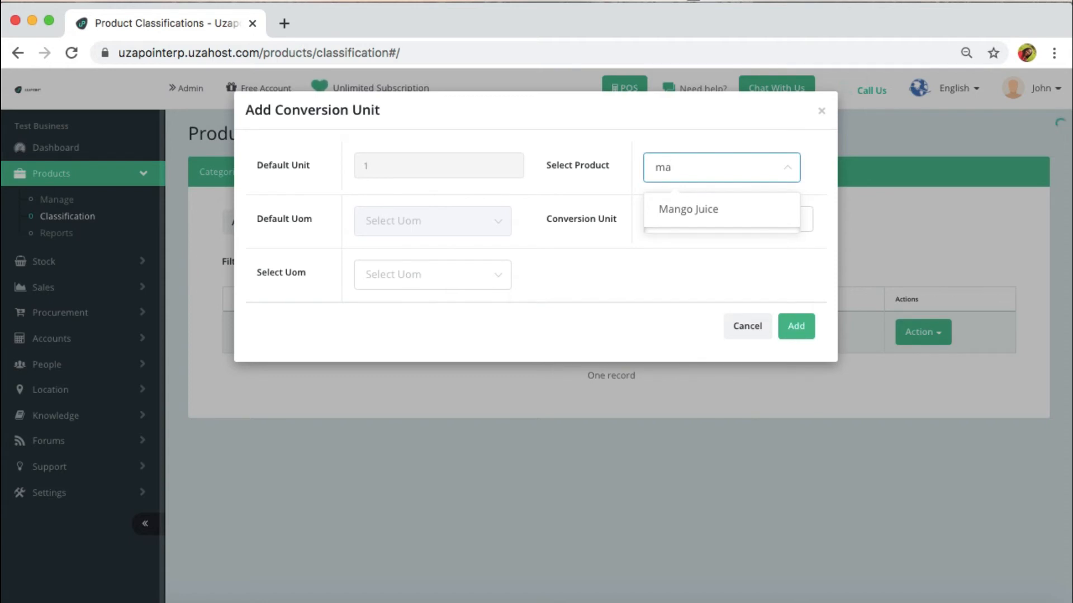
click(766, 211)
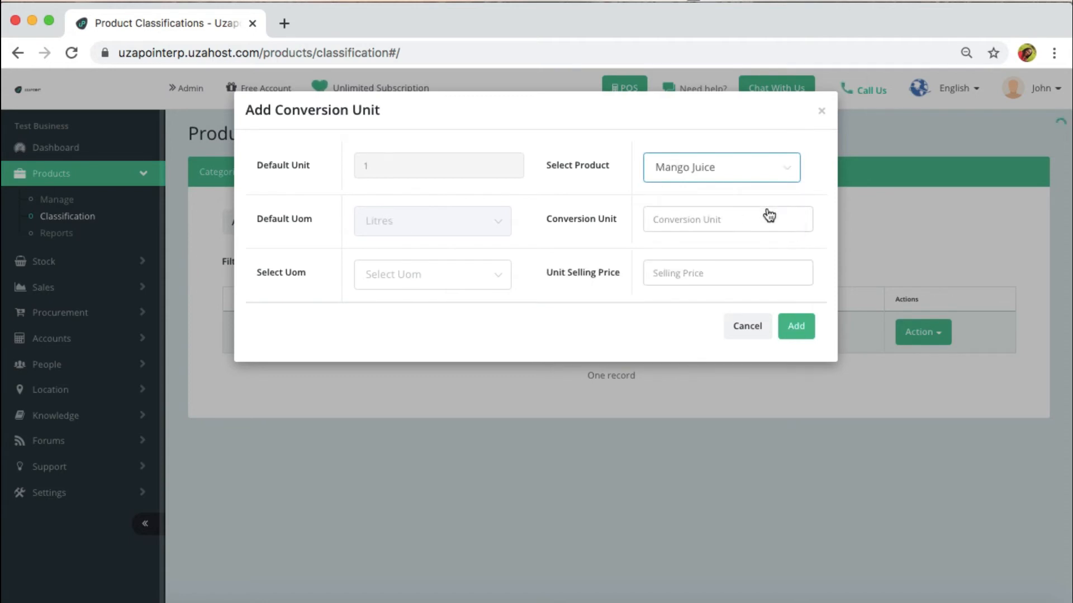
Set the second conversion unit to 3 and its unit of measure to Small Glass.
click(739, 220)
text(3)
click(457, 278)
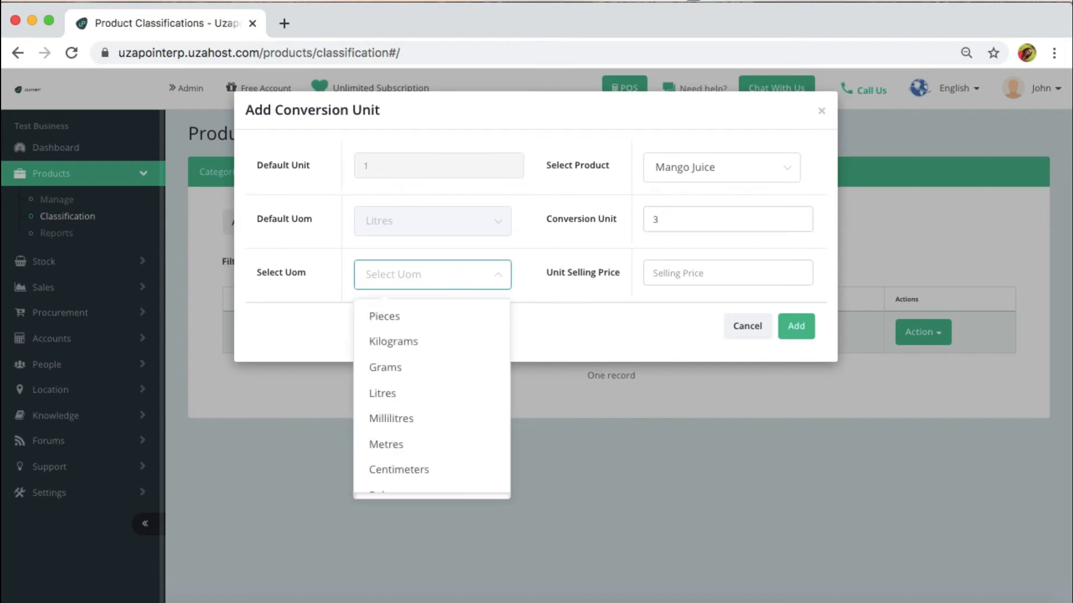
text(sm)
click(462, 328)
Set the unit selling price to 50 and add the Small Glass conversion for Mango Juice.
click(713, 273)
text(1)
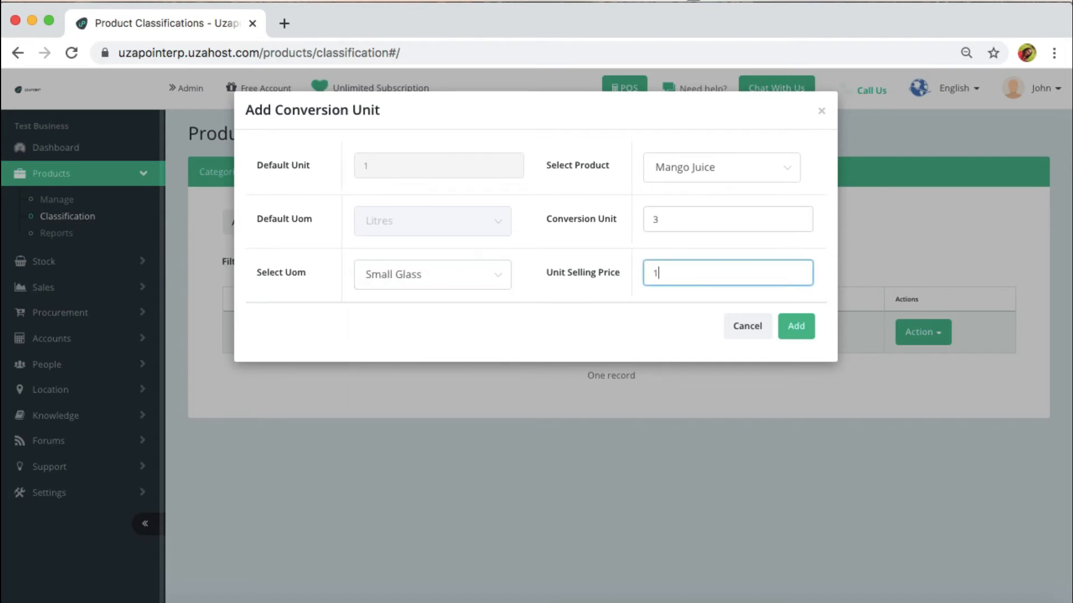
text(00)
key(BackSpace)
key(BackSpace)
key(BackSpace)
text(50)
click(805, 336)
click(664, 377)
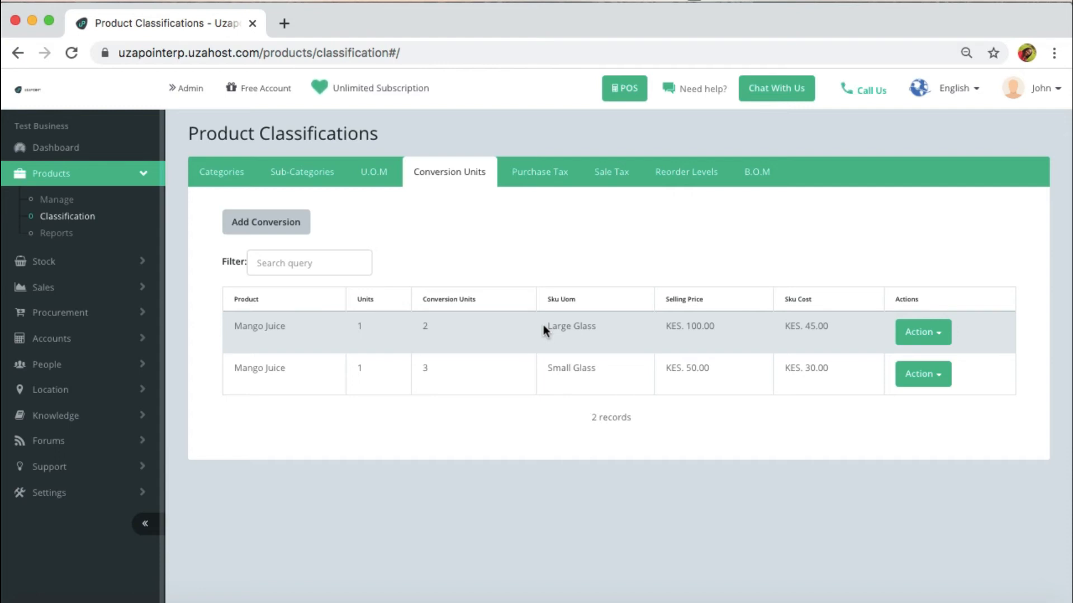
Open the point of sale and log in to Terminal One by entering the login PIN.
click(622, 94)
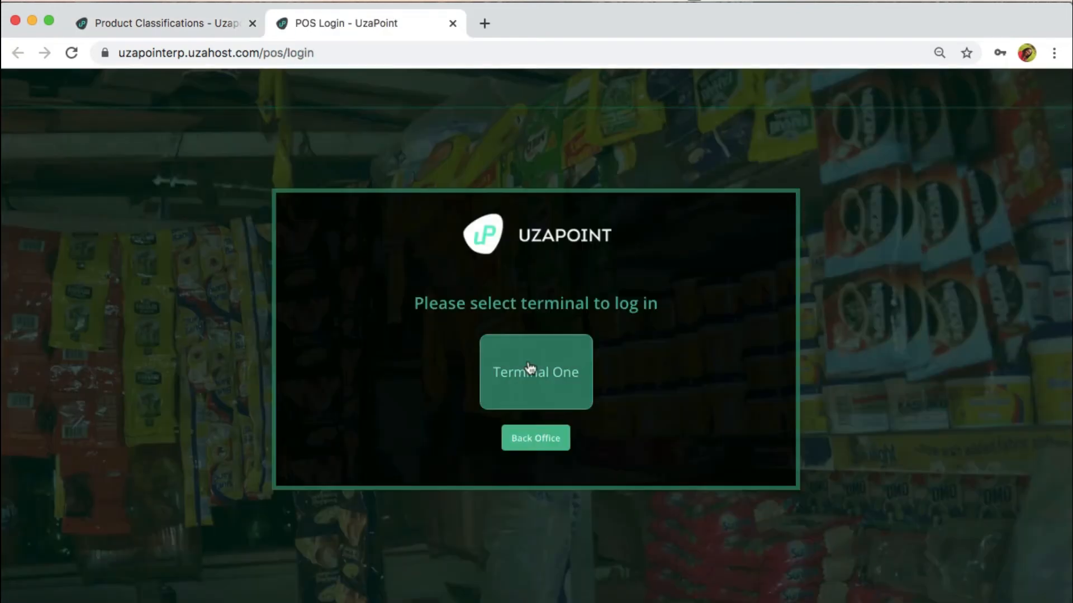
click(532, 370)
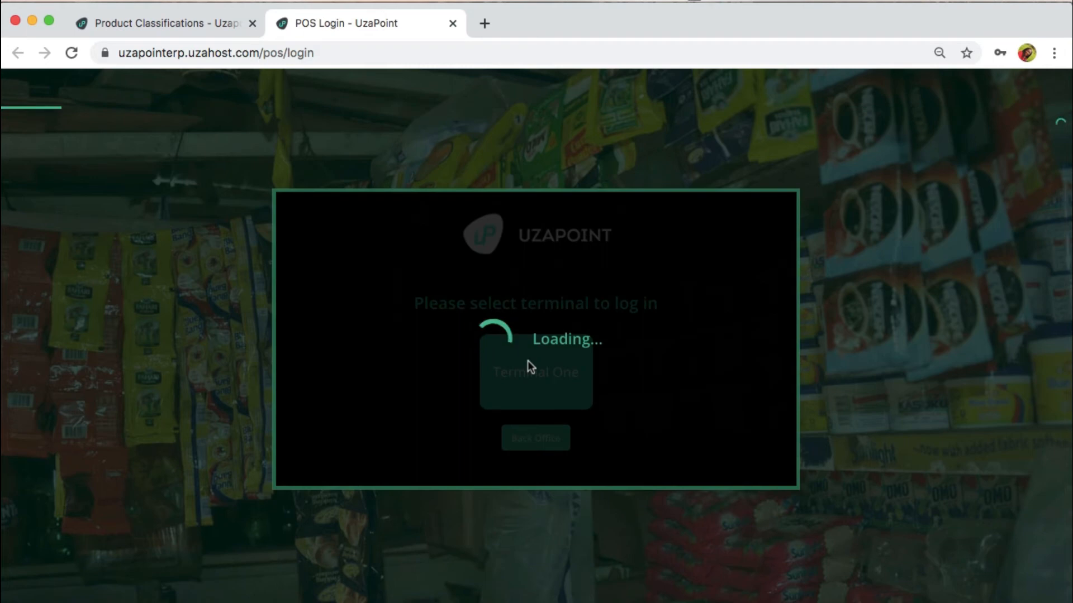
click(536, 444)
click(535, 444)
click(535, 444)
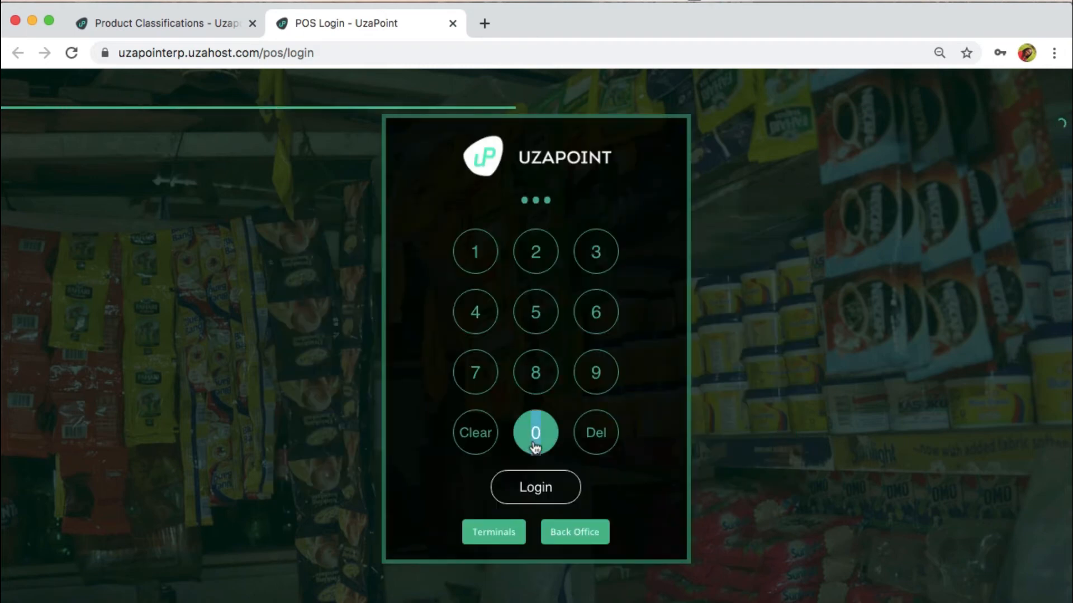
click(535, 444)
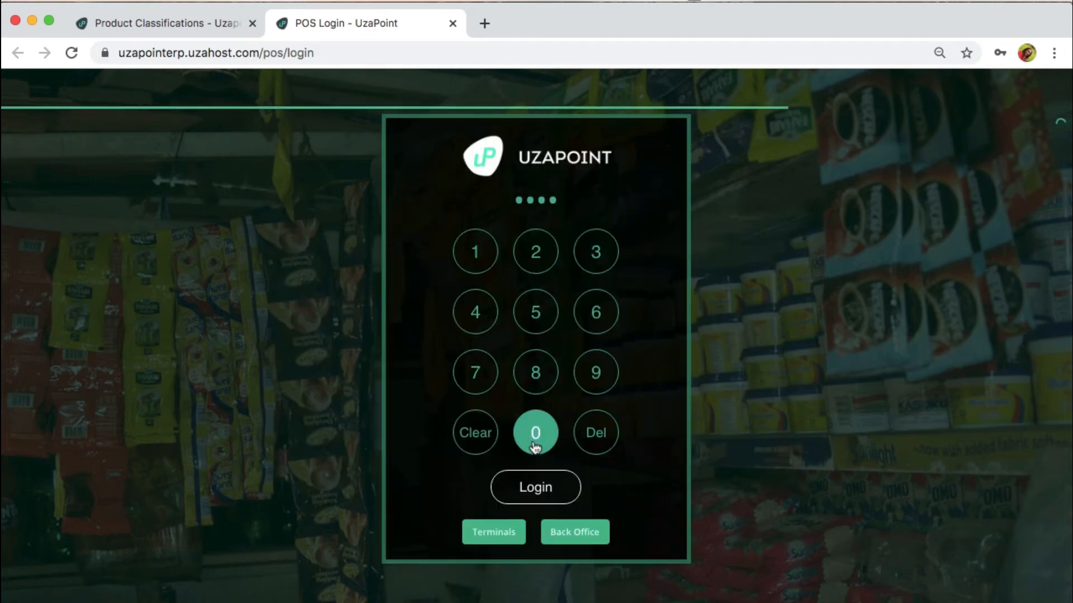
click(534, 489)
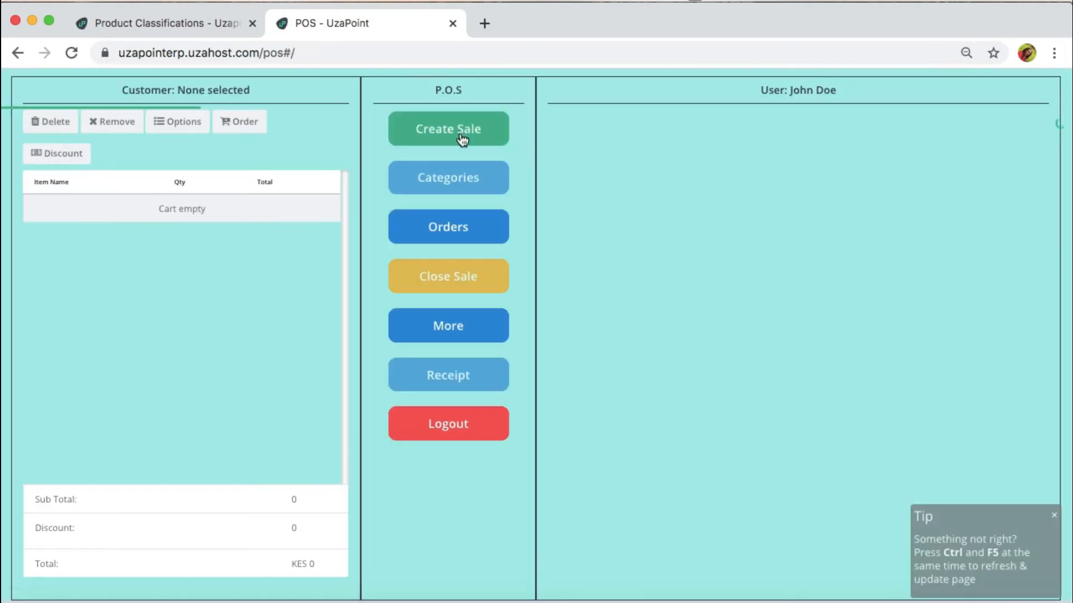
Create a sale for Test Customer and add one Mango Juice in the Small Glass unit.
click(459, 136)
click(744, 179)
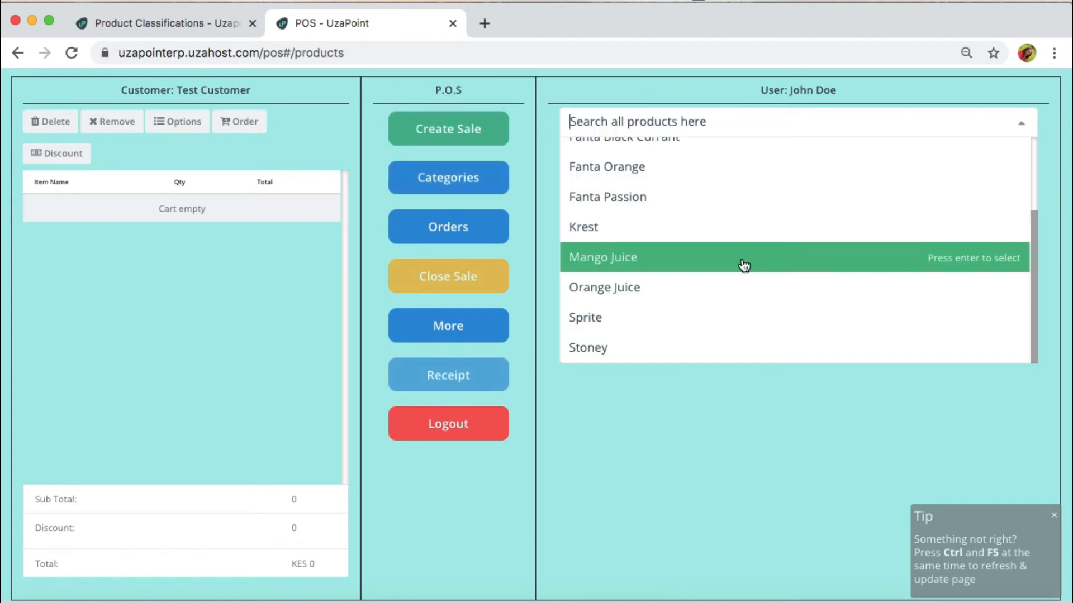
click(743, 263)
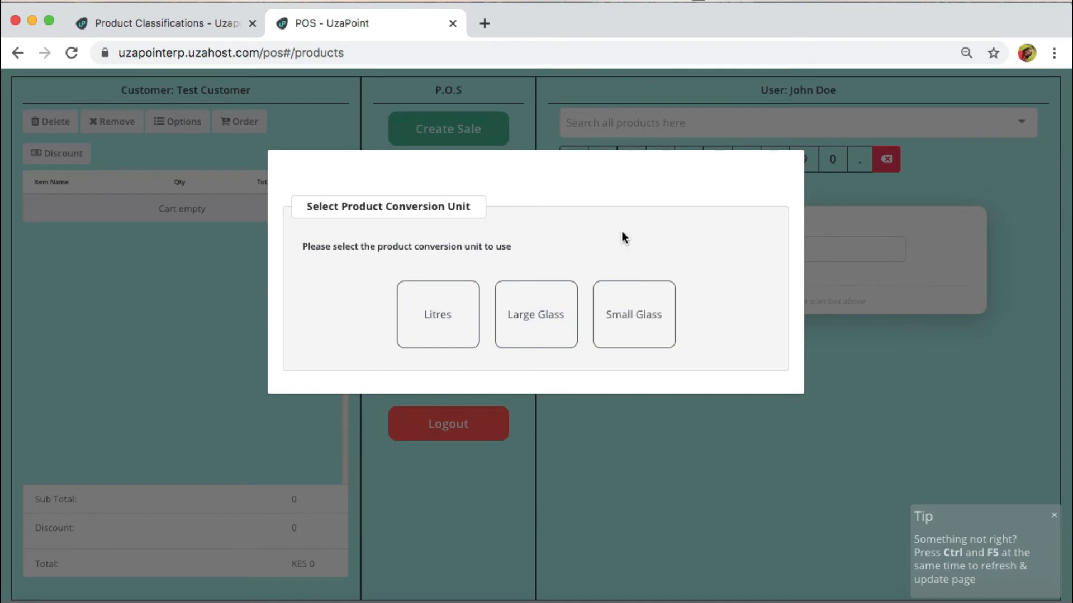
click(646, 317)
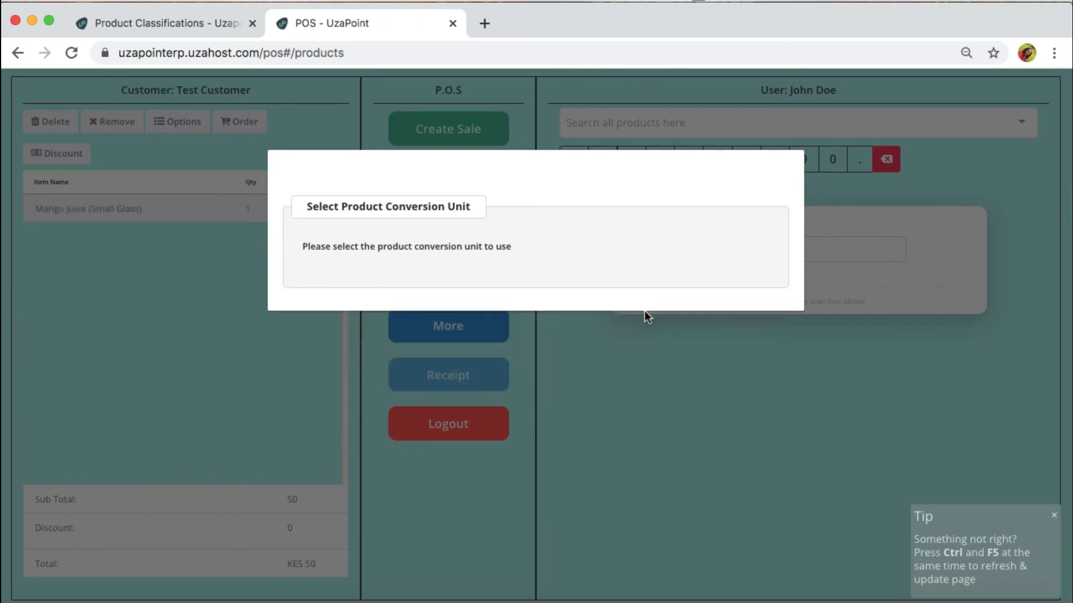
Add one Mango Juice in the Large Glass unit to the current sale.
click(784, 119)
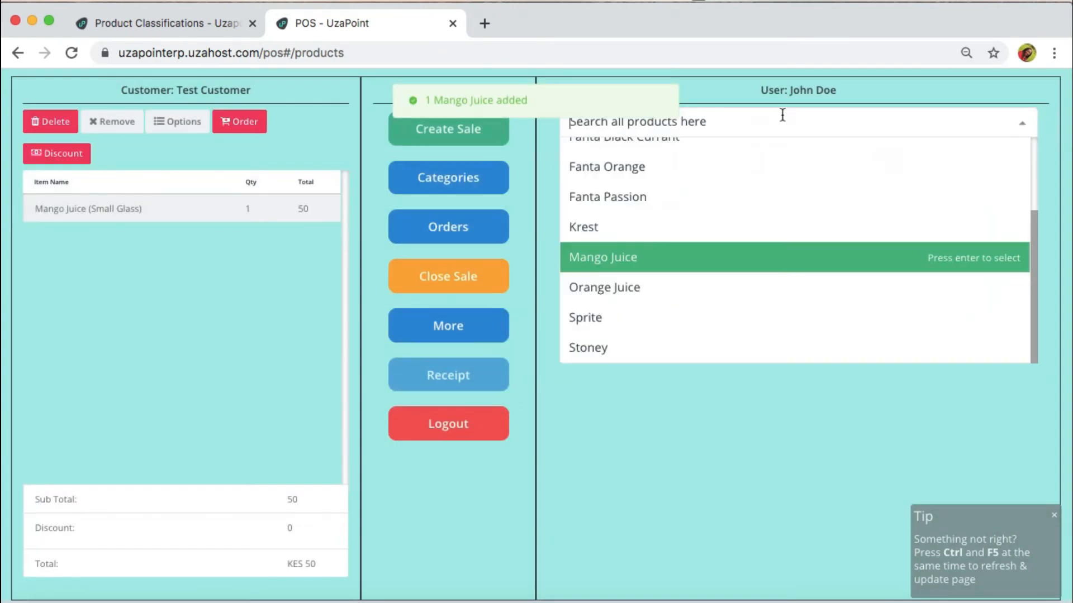
click(722, 259)
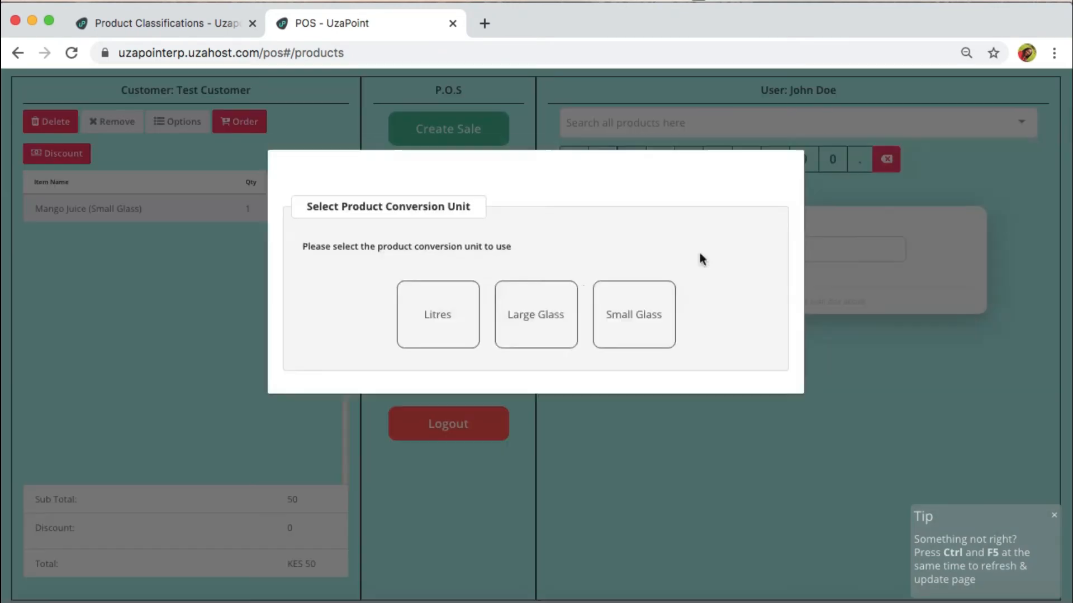
click(563, 307)
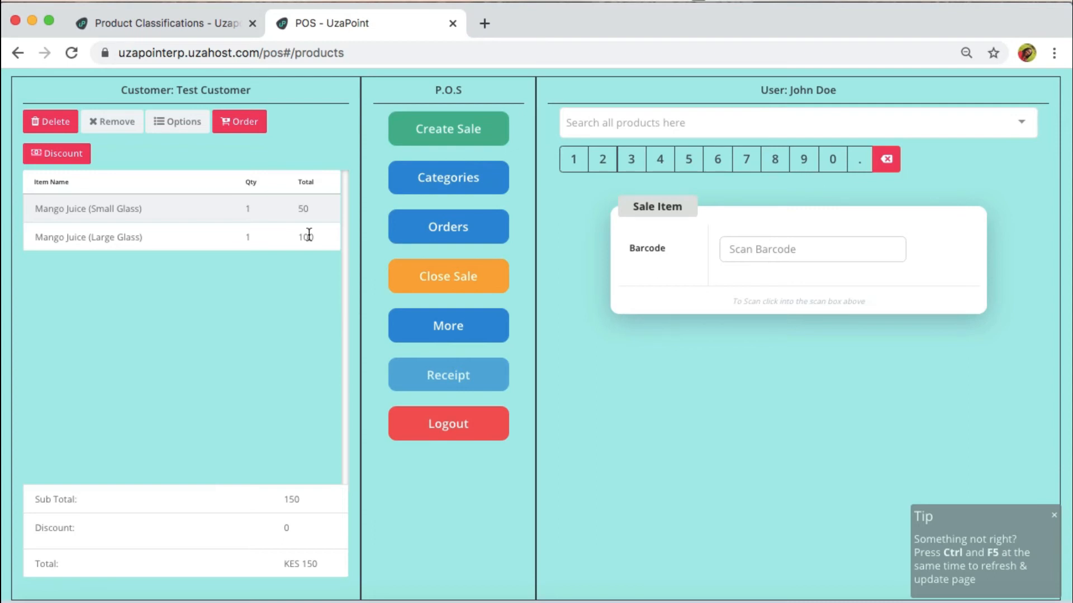
Switch back to the back office and open the POS product settings.
click(158, 22)
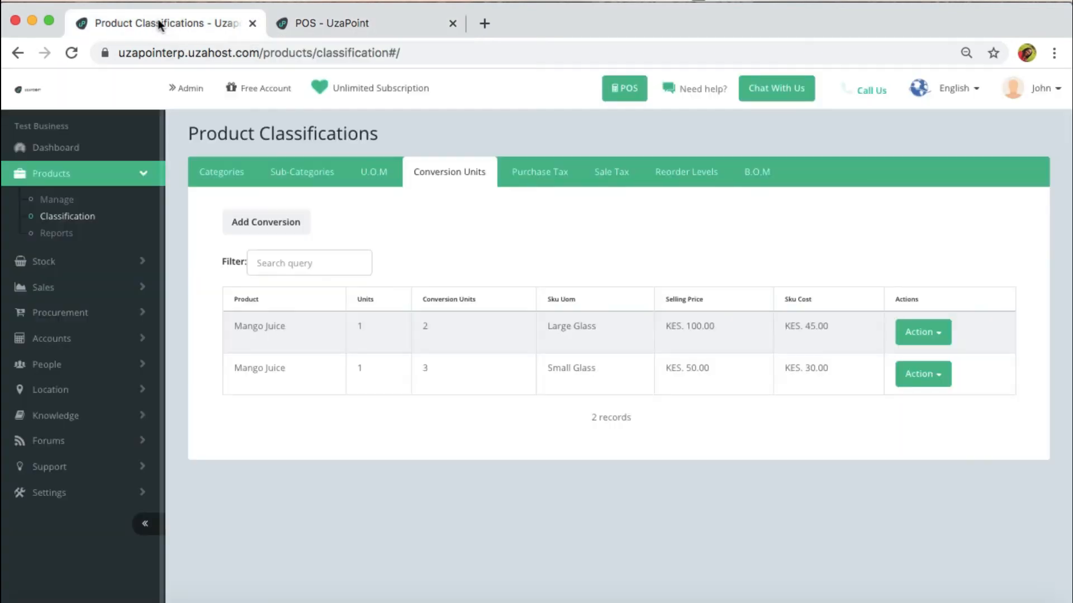
click(58, 494)
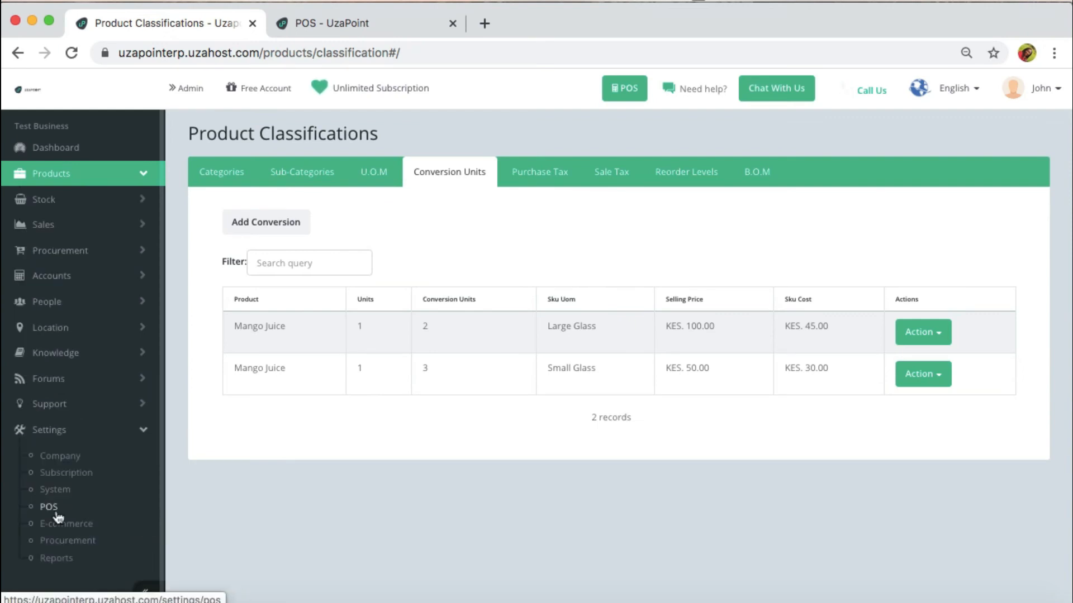
click(57, 512)
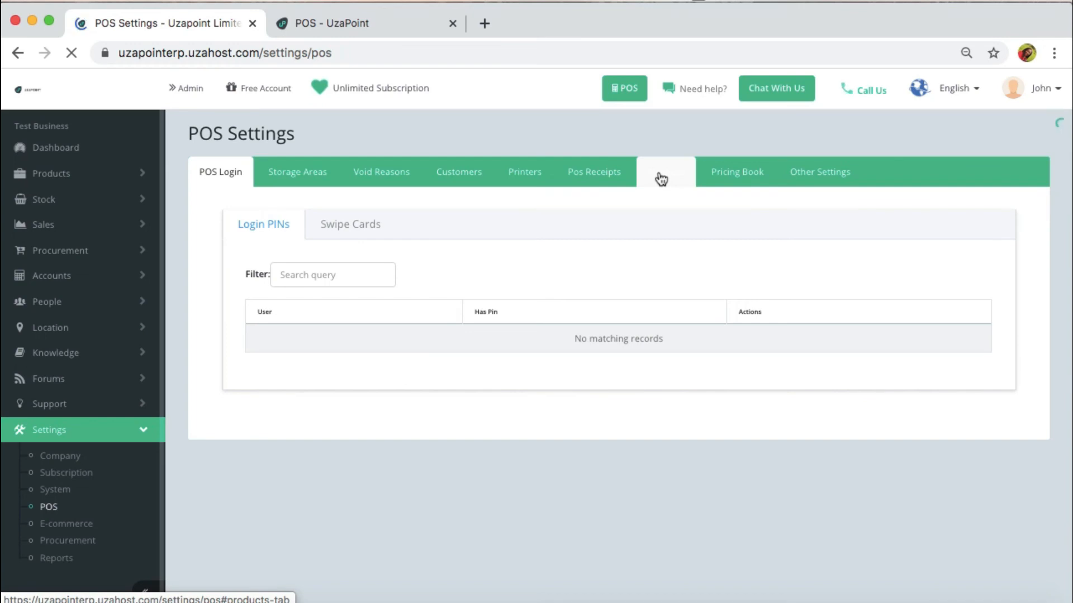
click(661, 179)
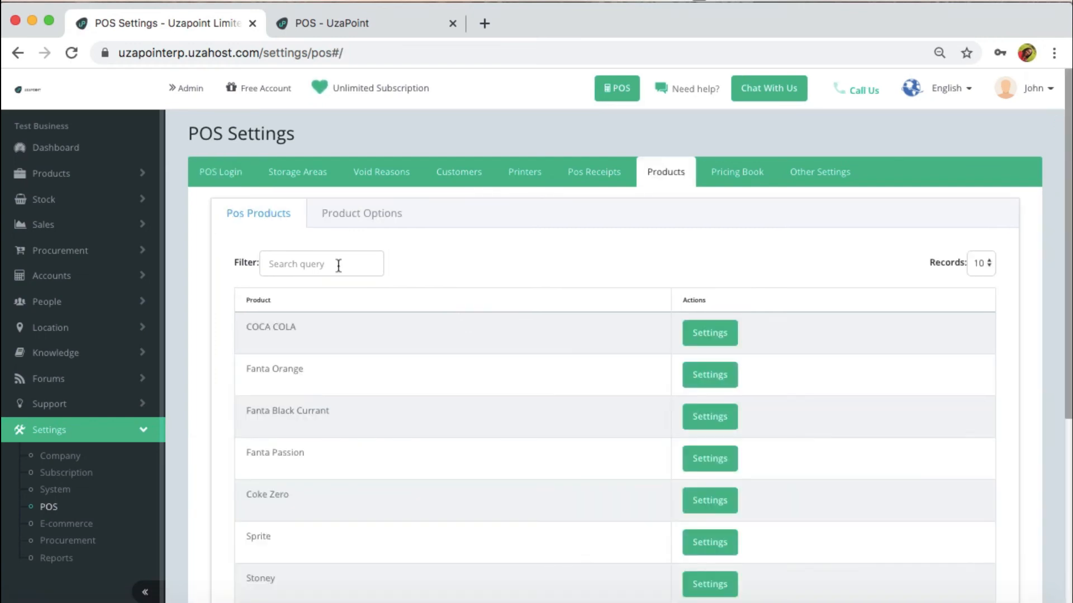
Filter the POS products by "mang", hide the Litres SKU of Mango Juice on the POS and save the setting.
click(338, 265)
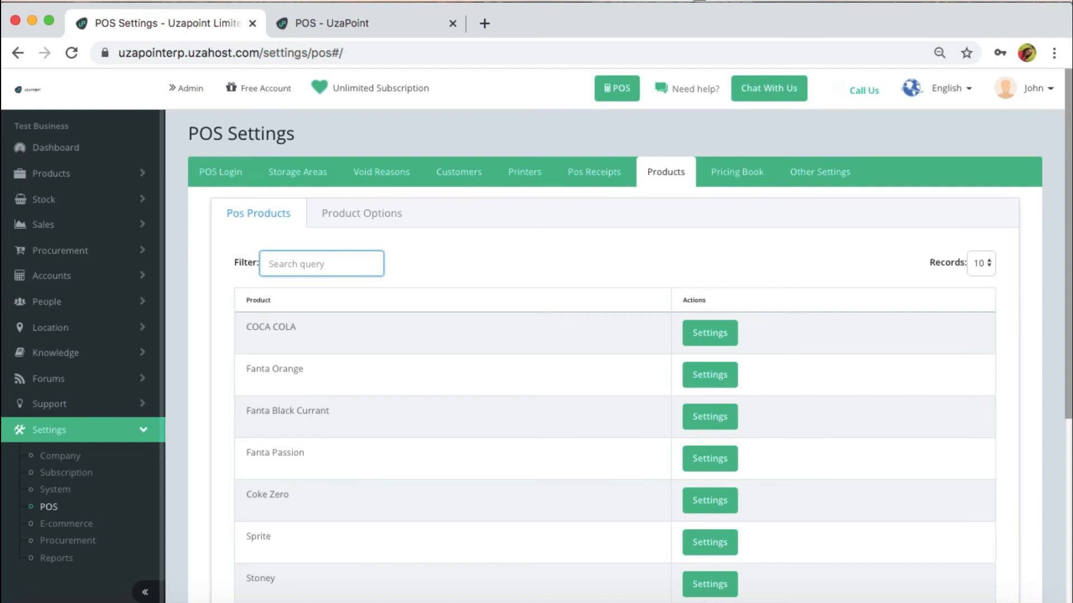
text(mang)
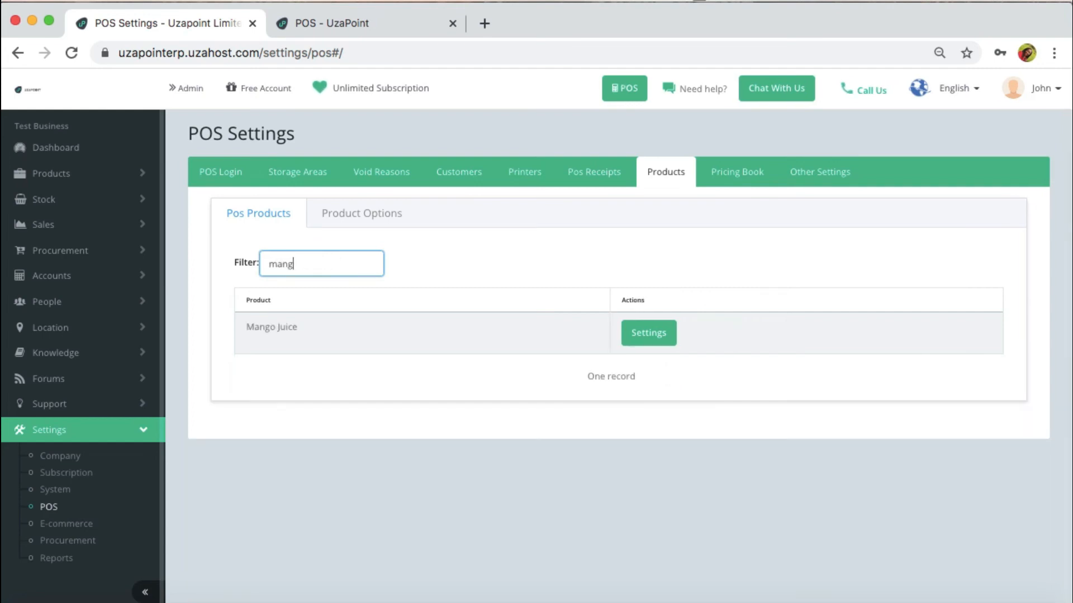
click(654, 335)
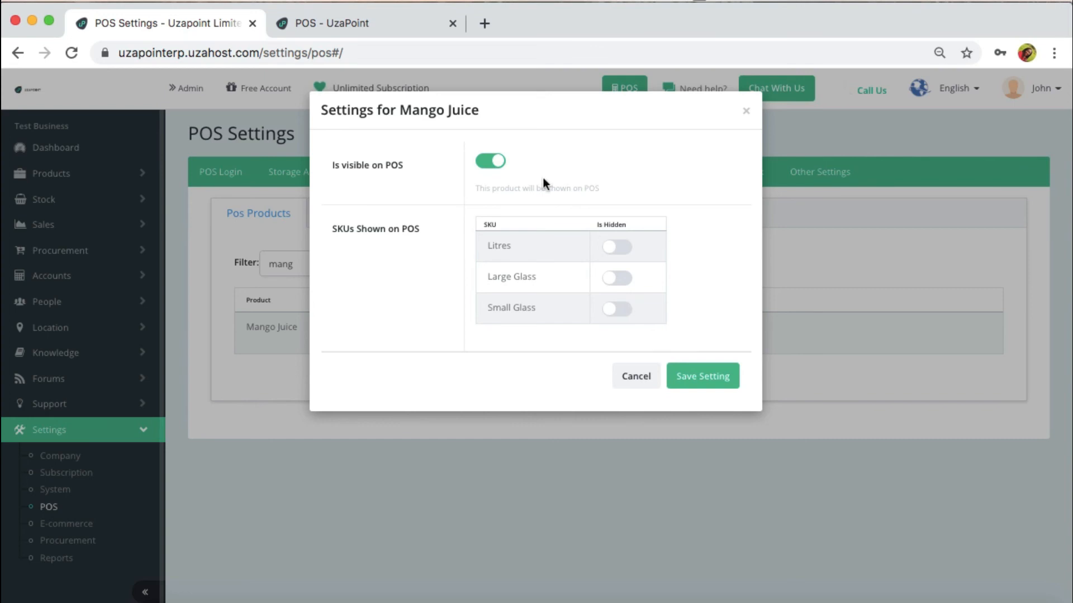
click(620, 248)
click(697, 380)
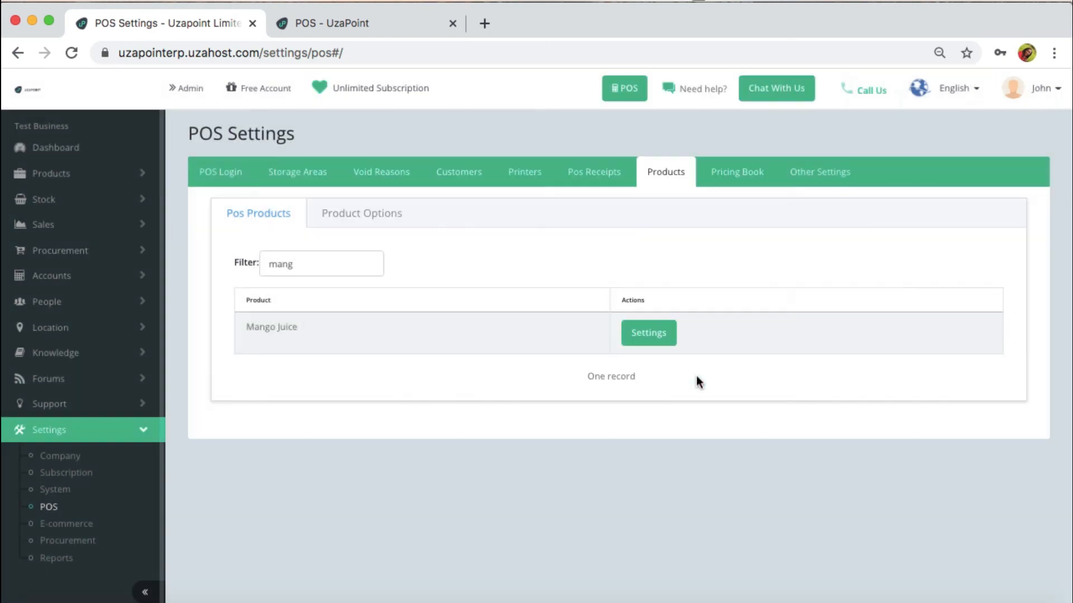
Reload the point of sale and select Mango Juice to check which conversion units it offers.
click(358, 32)
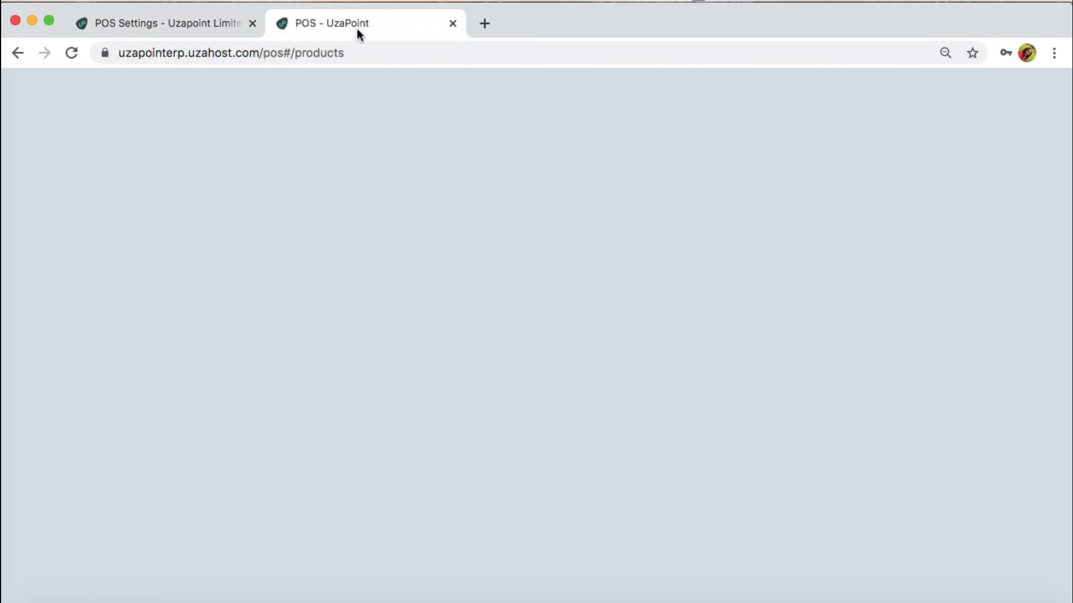
click(77, 53)
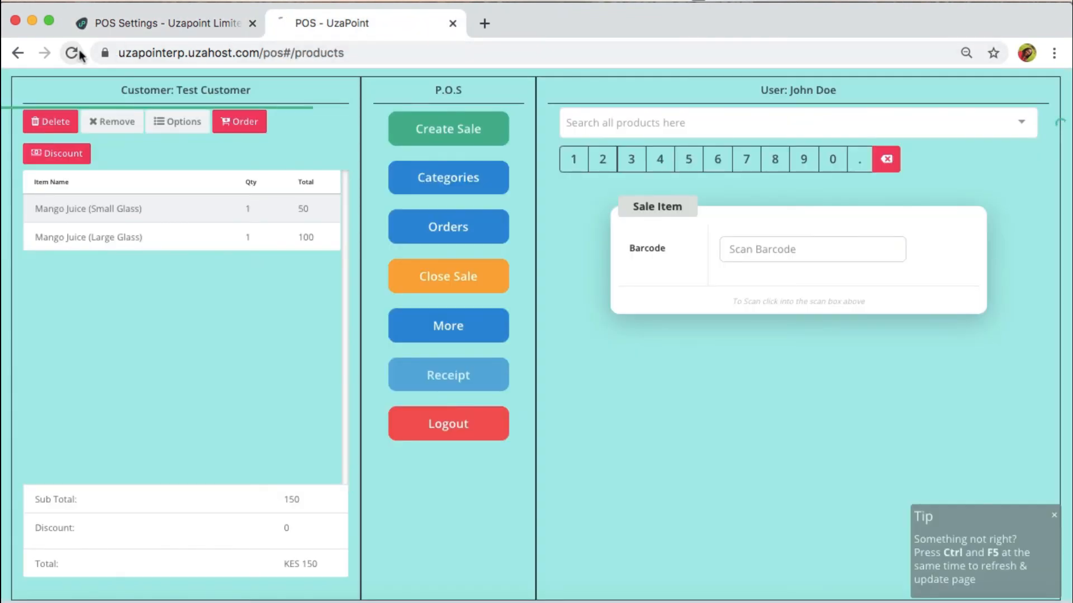
click(742, 125)
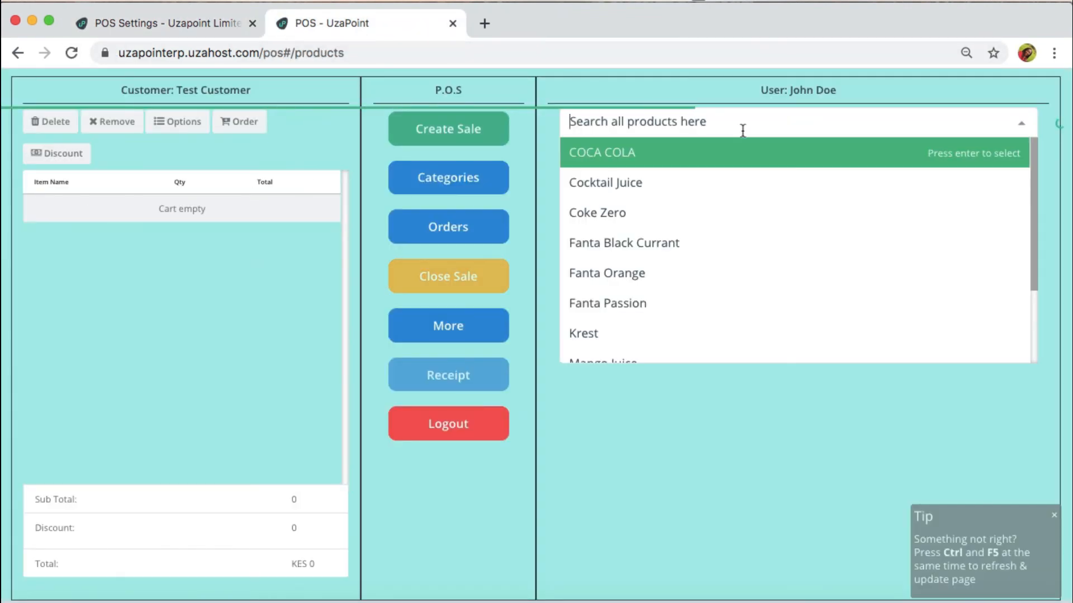
scroll(749, 234, down, 1)
scroll(749, 234, down, 1)
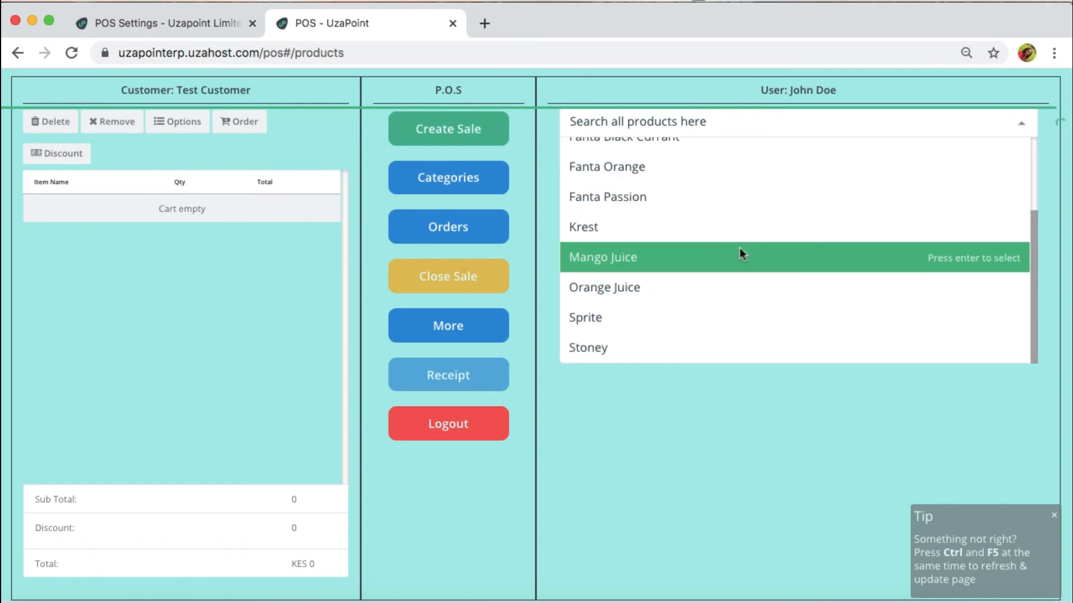
click(741, 256)
click(509, 341)
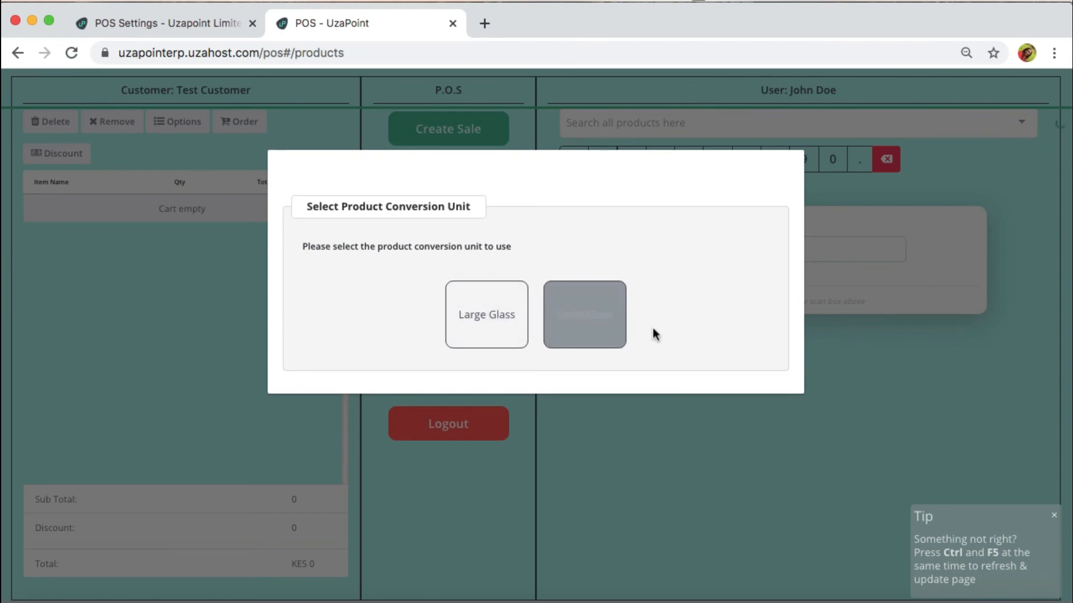
Return to the back office and open the conversion units list in the product classifications.
click(162, 24)
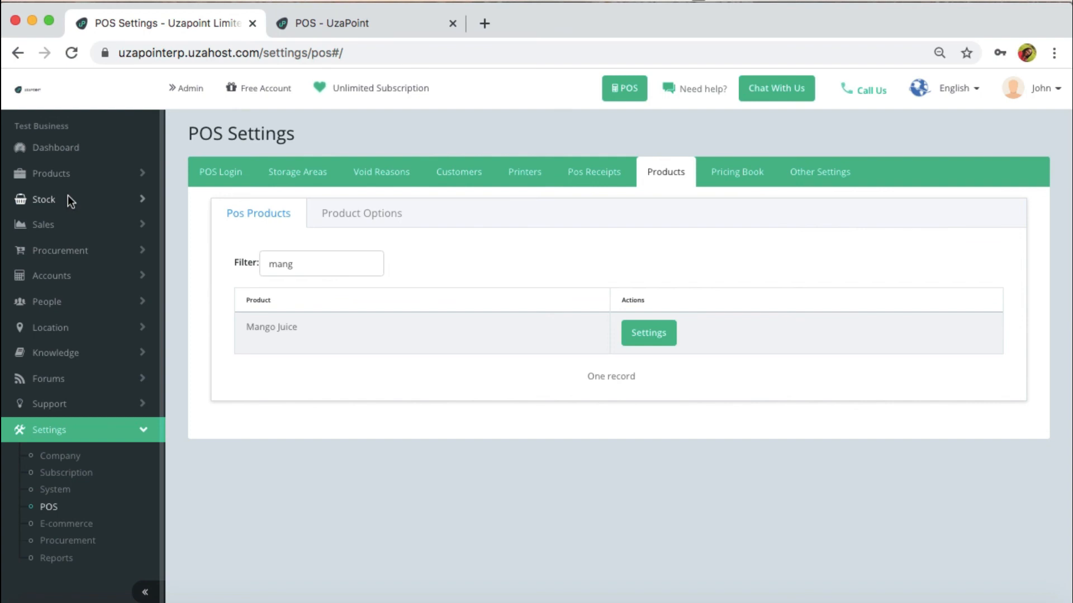
click(68, 197)
click(50, 173)
click(70, 216)
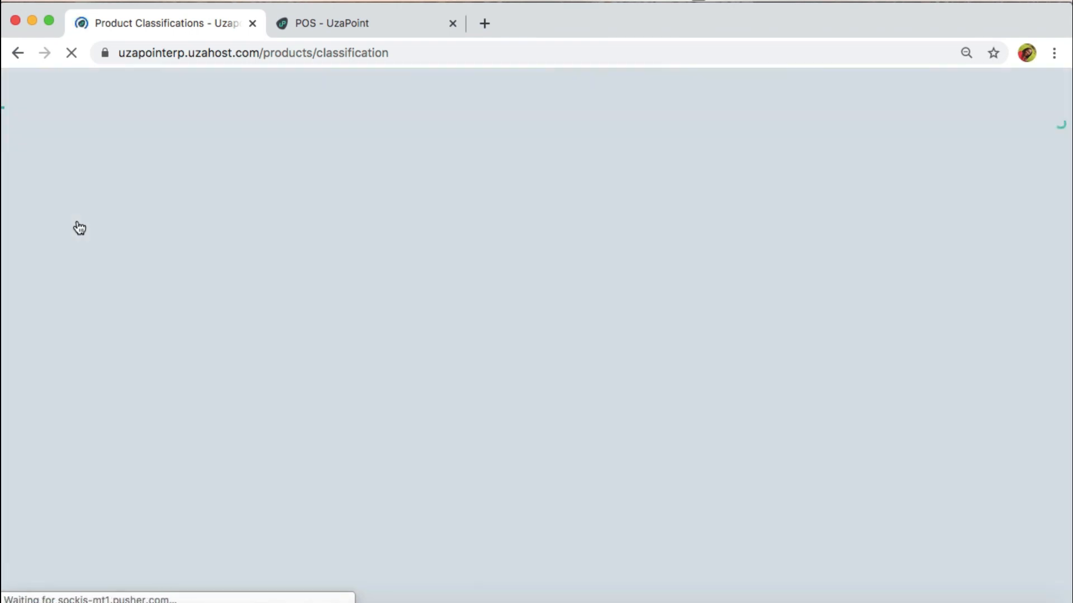
click(458, 177)
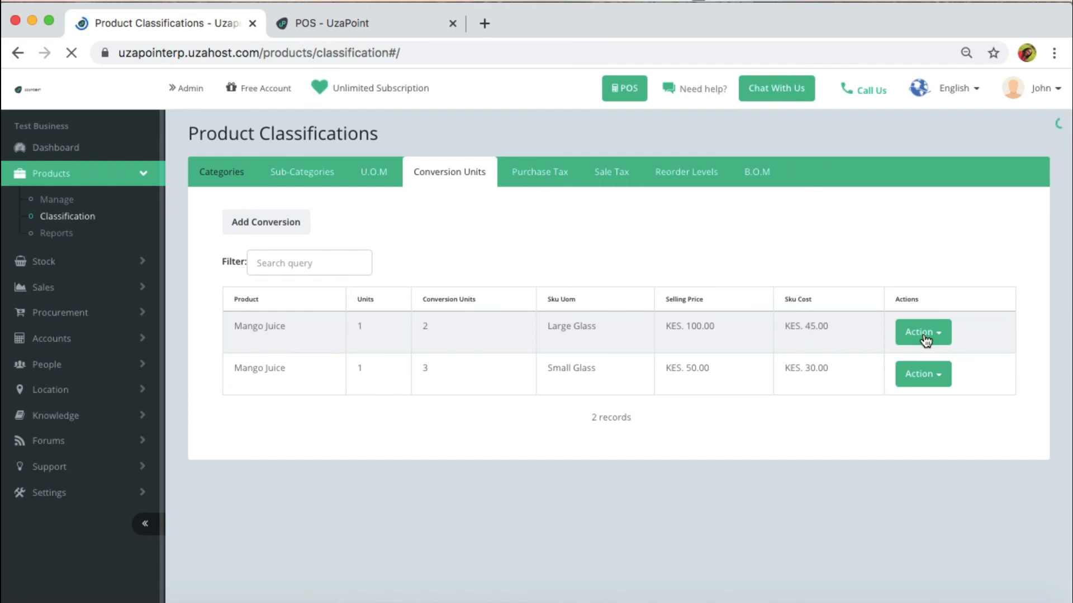
Update the Large Glass conversion of Mango Juice with a unit selling price of 150.
click(926, 338)
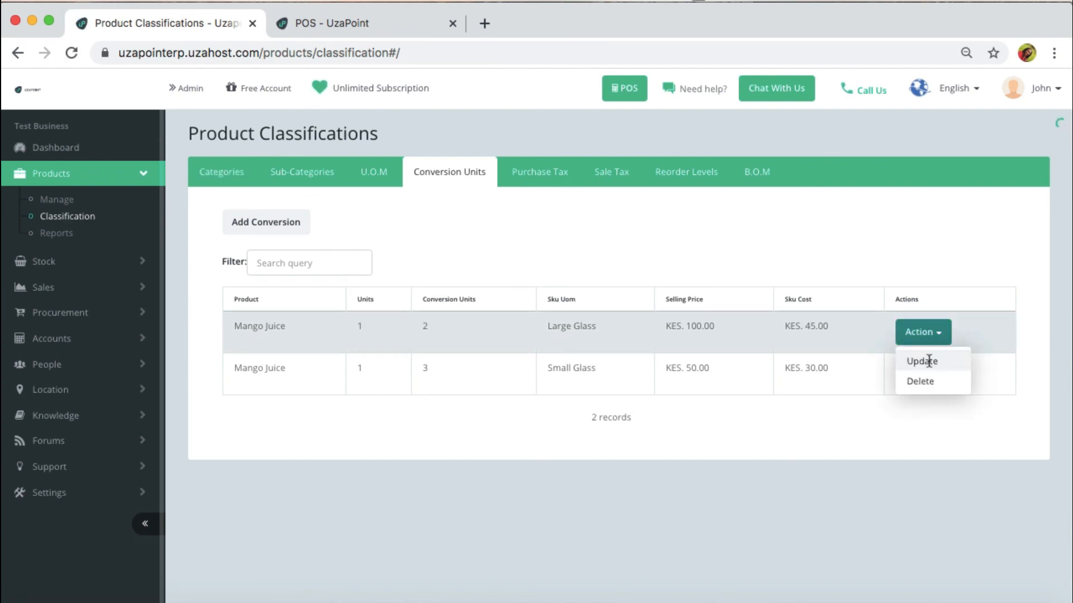
click(928, 361)
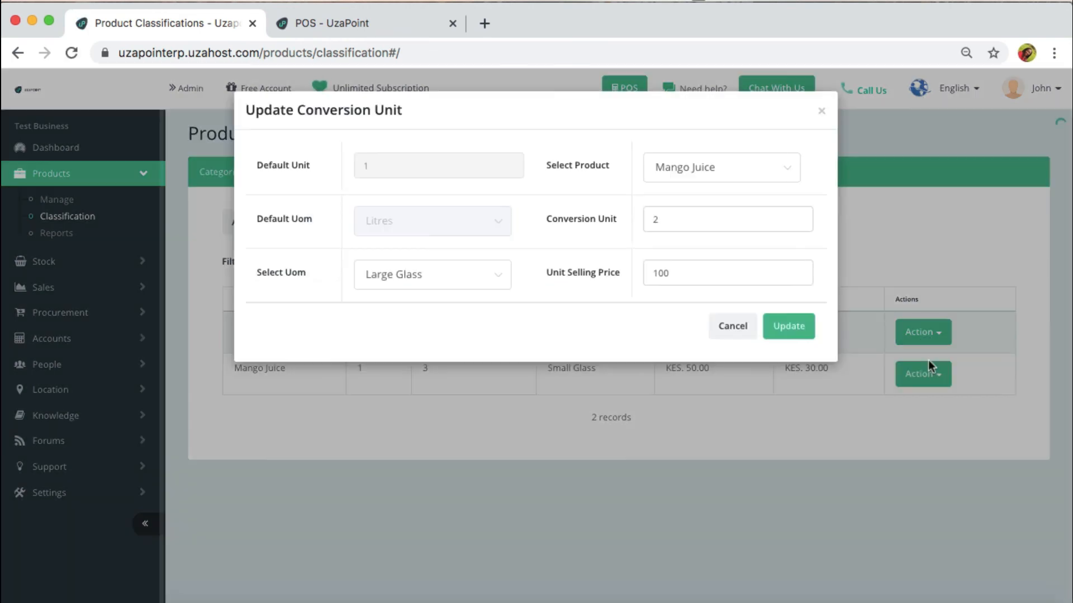
click(694, 272)
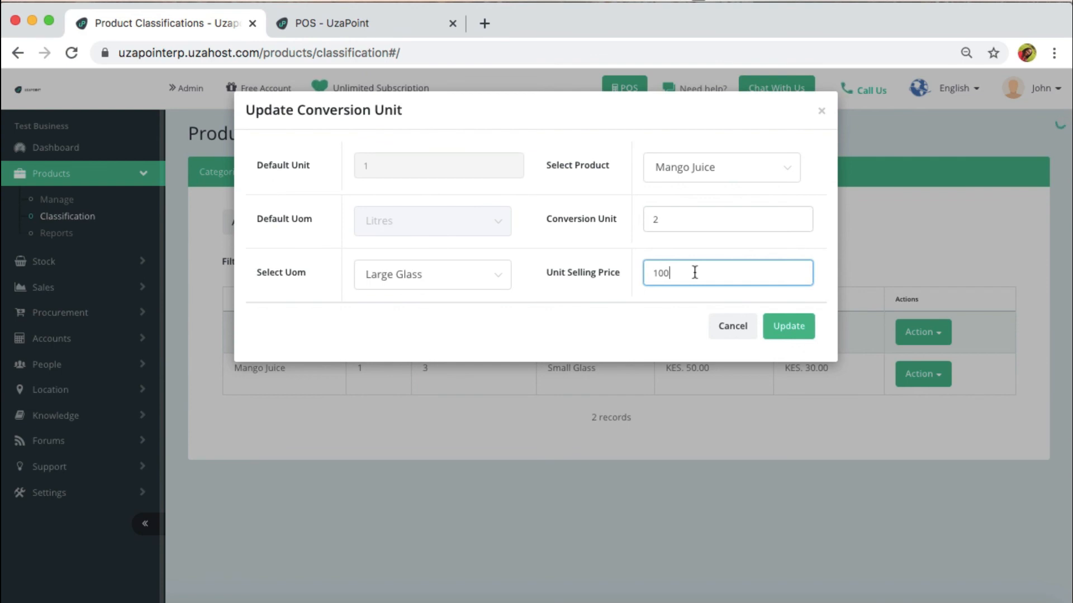
key(BackSpace)
key(BackSpace)
text(50)
click(800, 332)
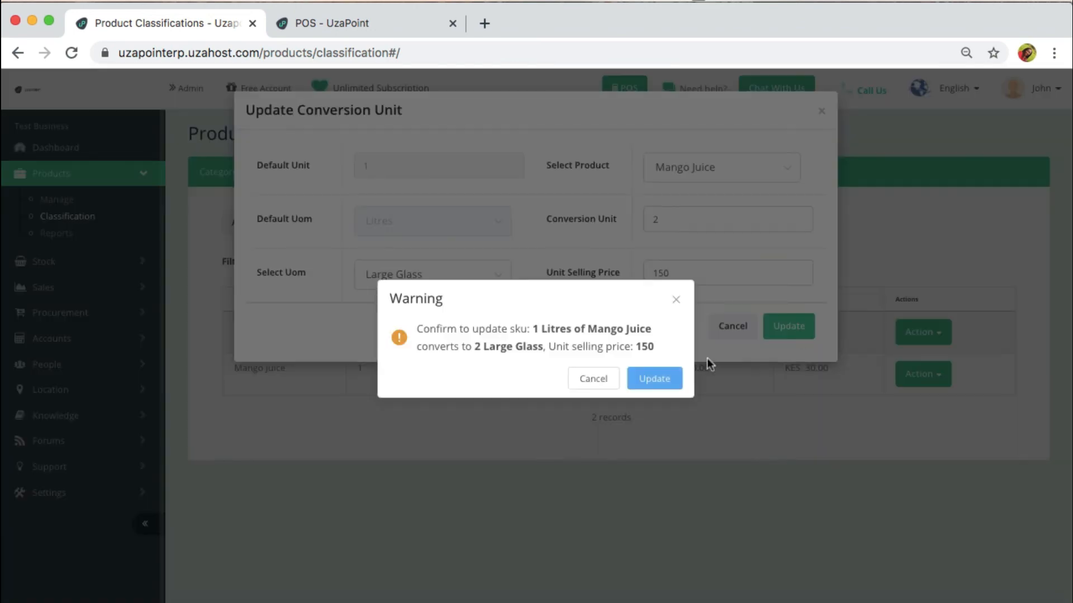
click(657, 380)
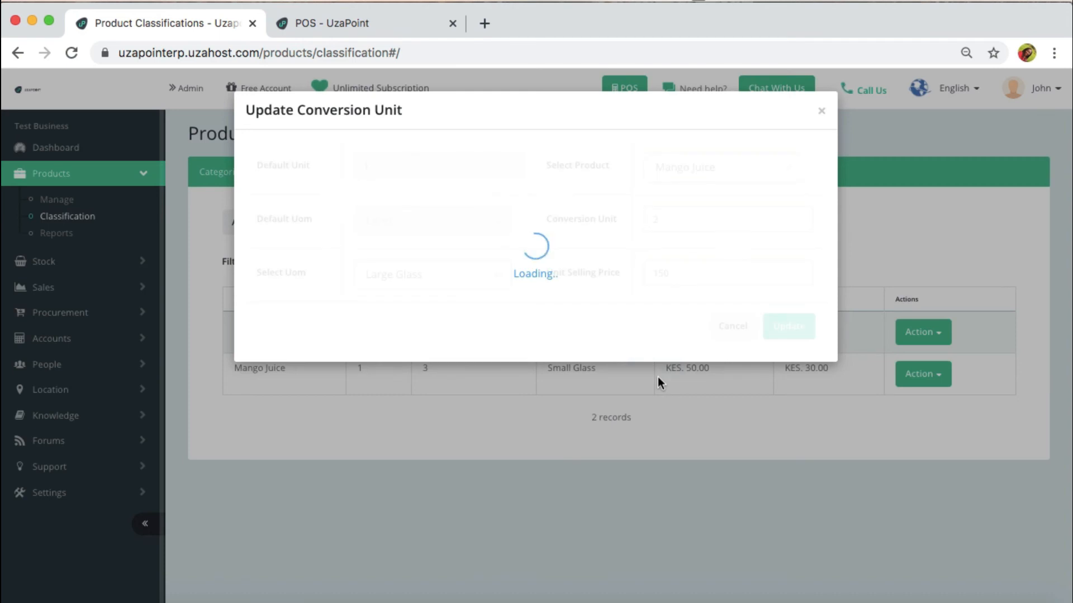